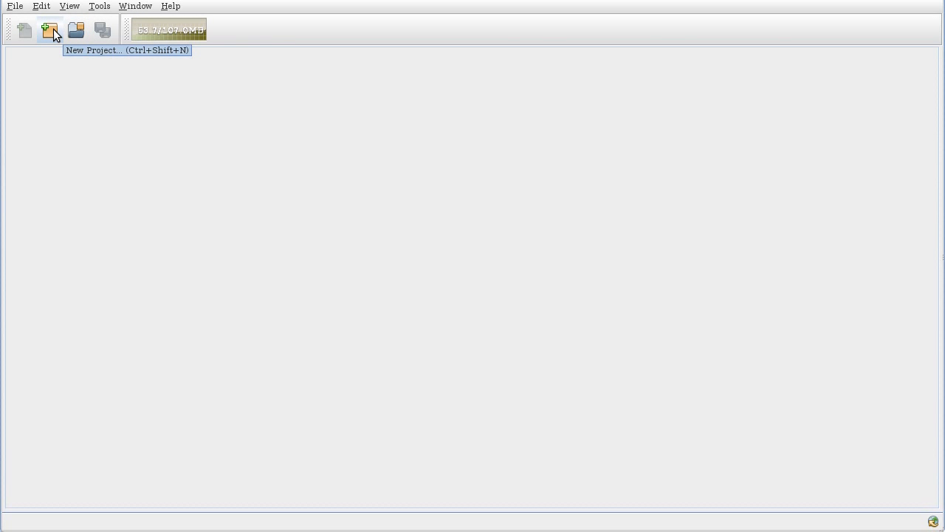
# Create a new project named Demo from the Examples 'Demo project - Hippius et al' template.
pyautogui.click(12, 6)
pyautogui.click(432, 138)
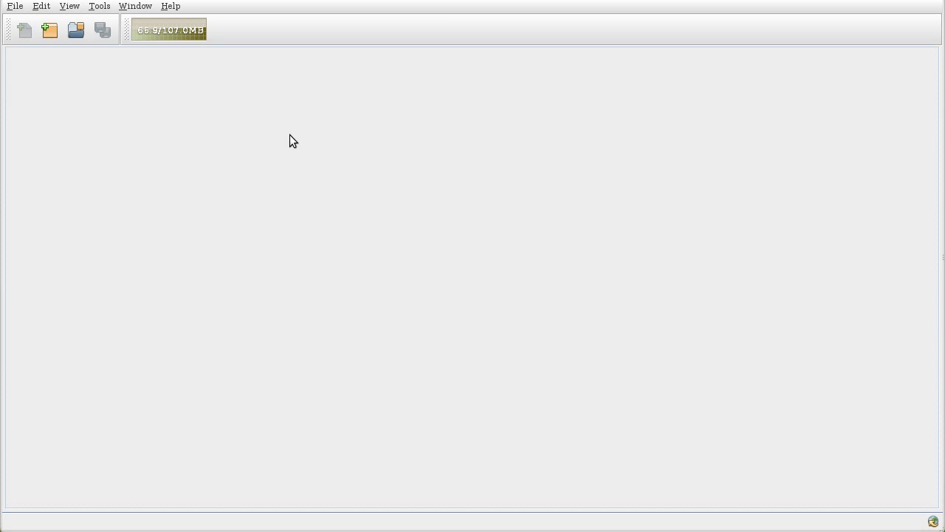
pyautogui.click(15, 6)
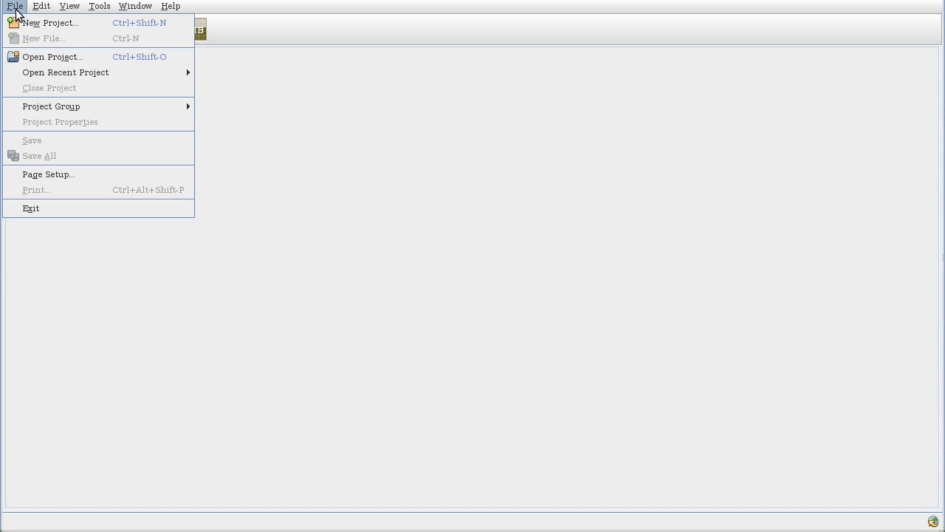
pyautogui.click(55, 24)
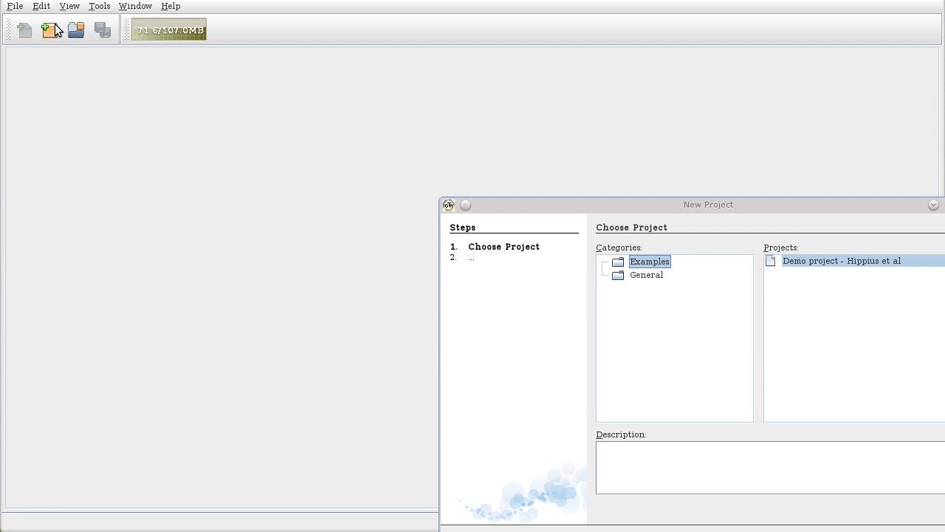
pyautogui.moveTo(627, 206); pyautogui.dragTo(509, 139)
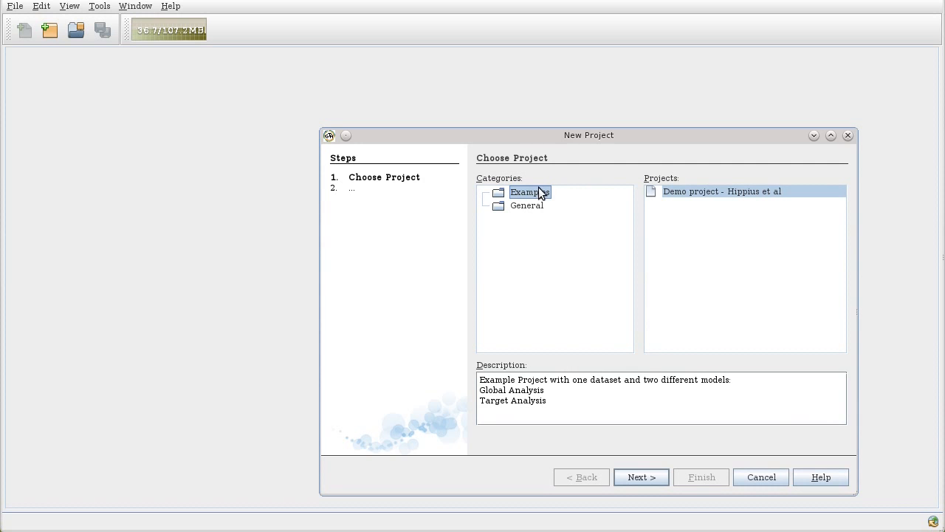
pyautogui.click(664, 194)
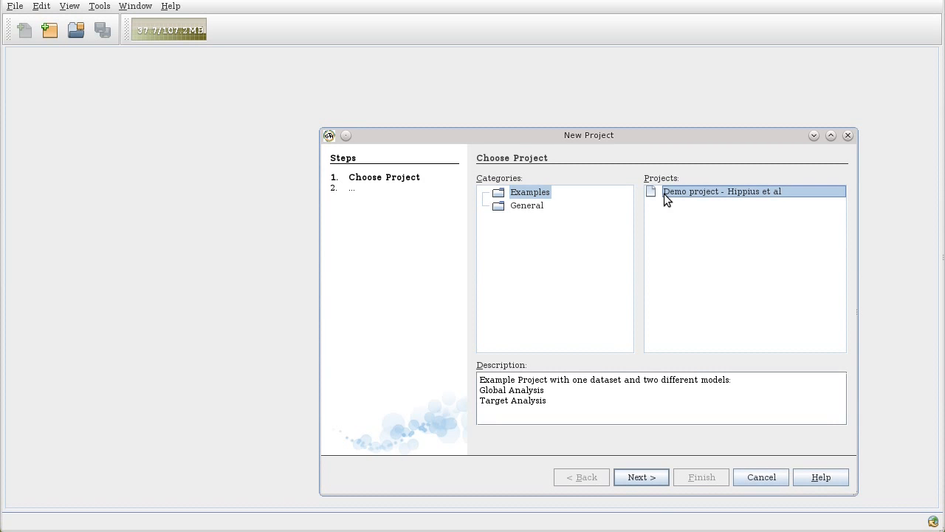
pyautogui.click(650, 479)
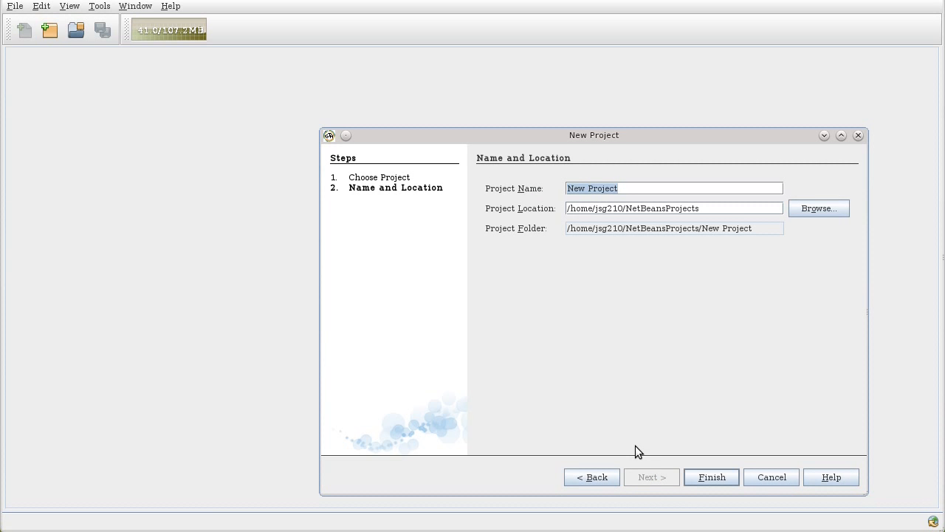
pyautogui.write('Demo')
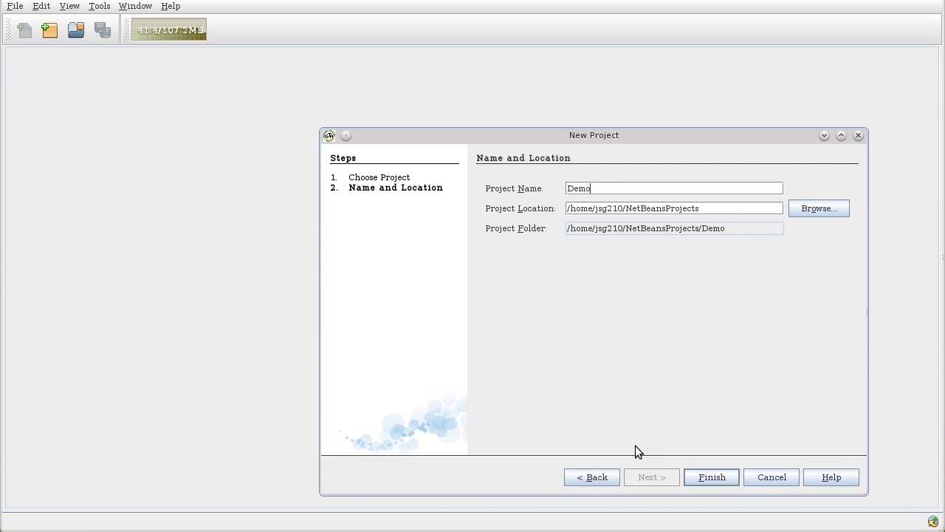
pyautogui.click(703, 477)
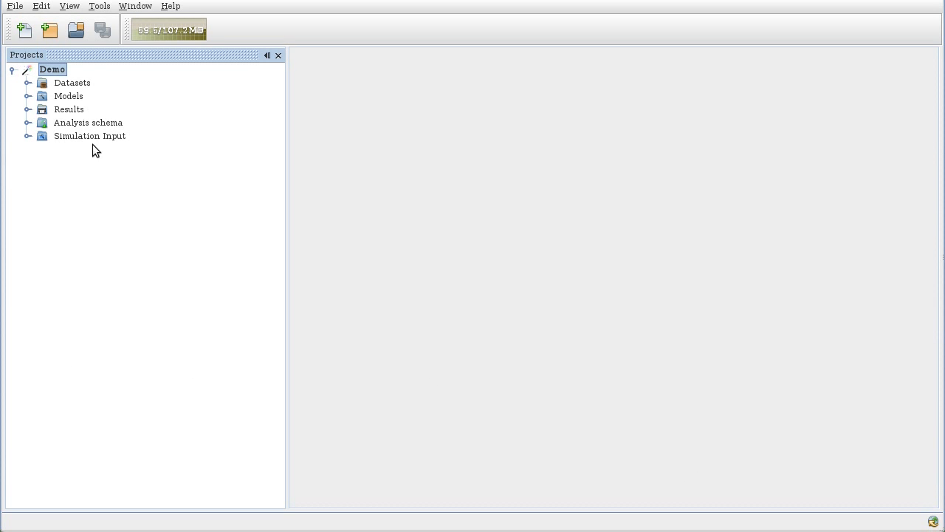
# Open a dataset file from the Datasets node, checking which file types are supported.
pyautogui.click(60, 83)
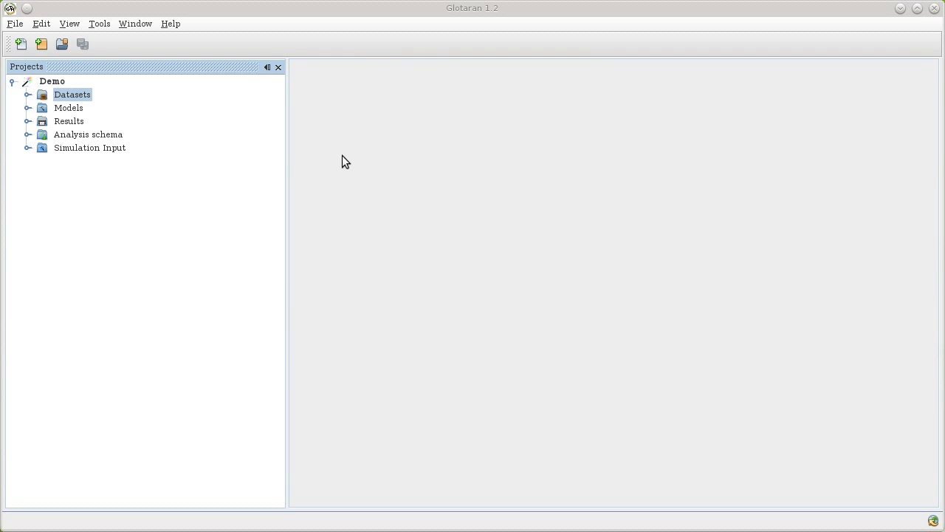
pyautogui.rightClick(77, 95)
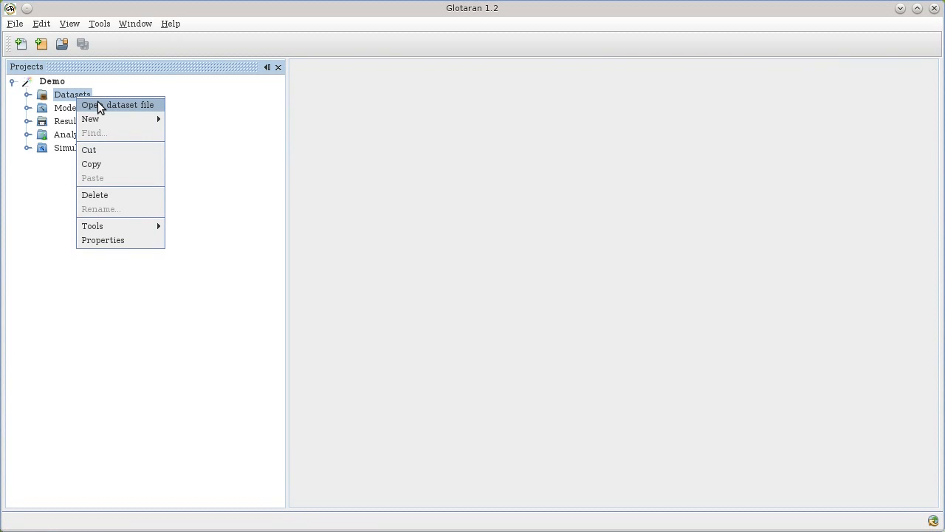
pyautogui.click(98, 105)
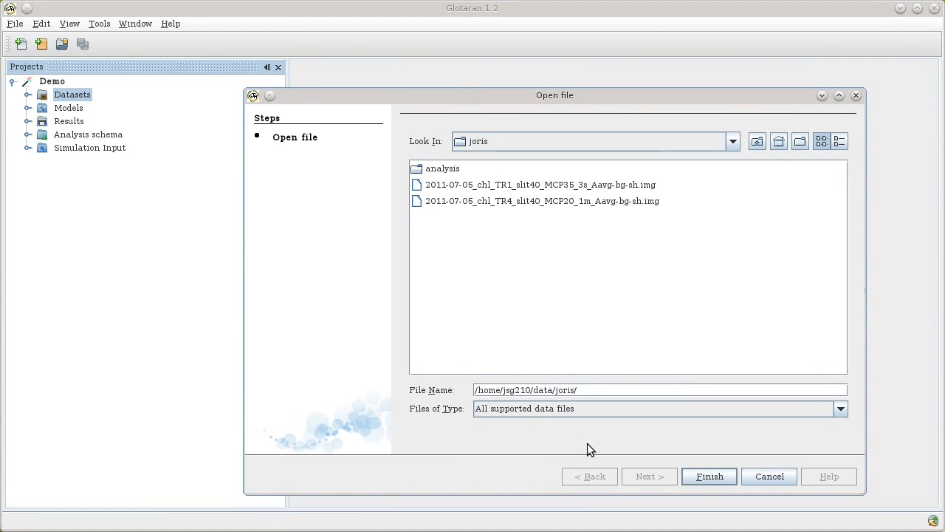
pyautogui.click(578, 413)
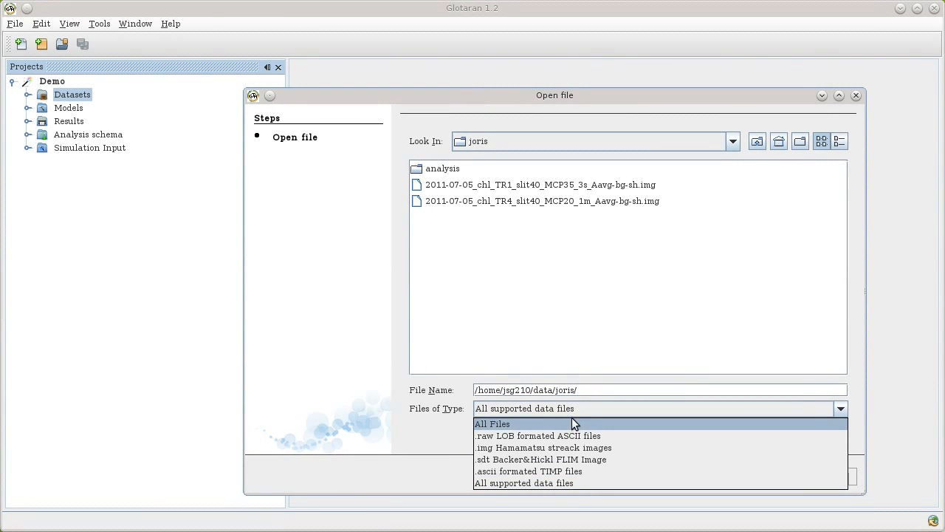
pyautogui.press('Return')
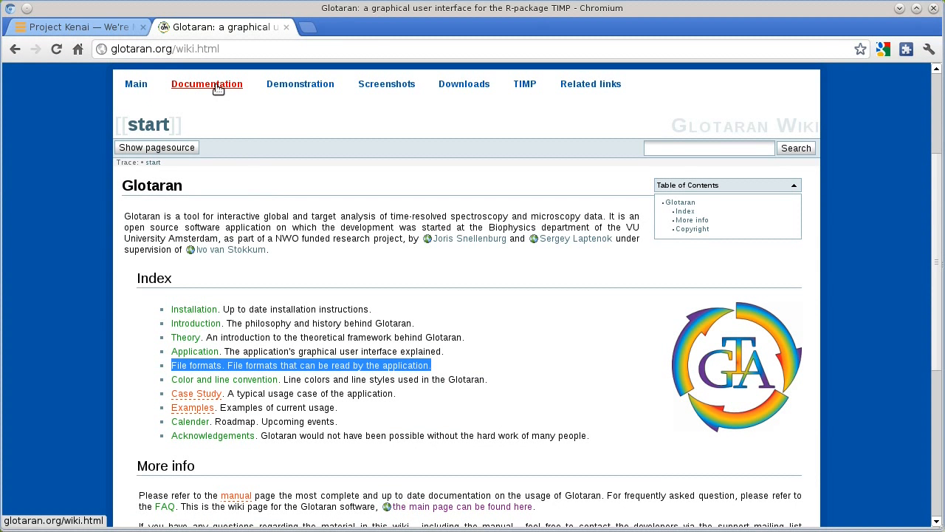
# Select both 2011-07-05_chl .img files and import them into the Demo project.
pyautogui.moveTo(628, 80)
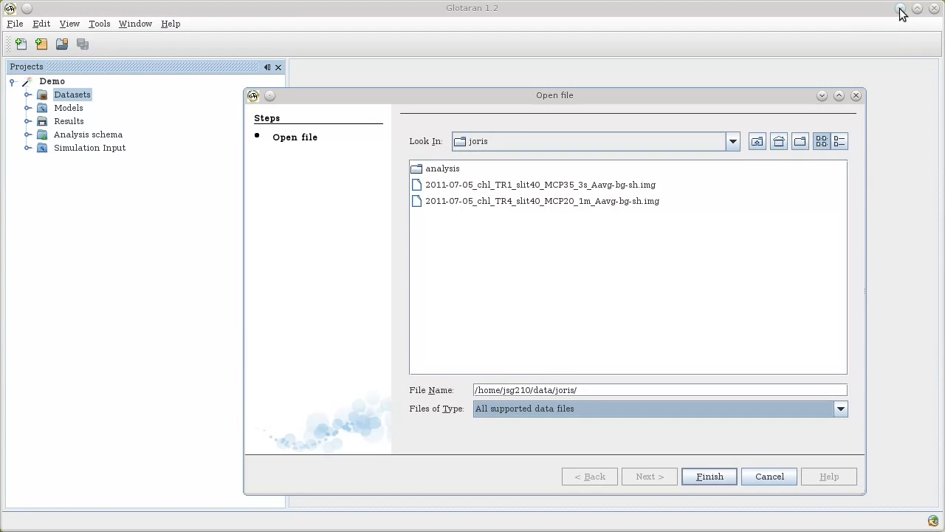
pyautogui.click(555, 186)
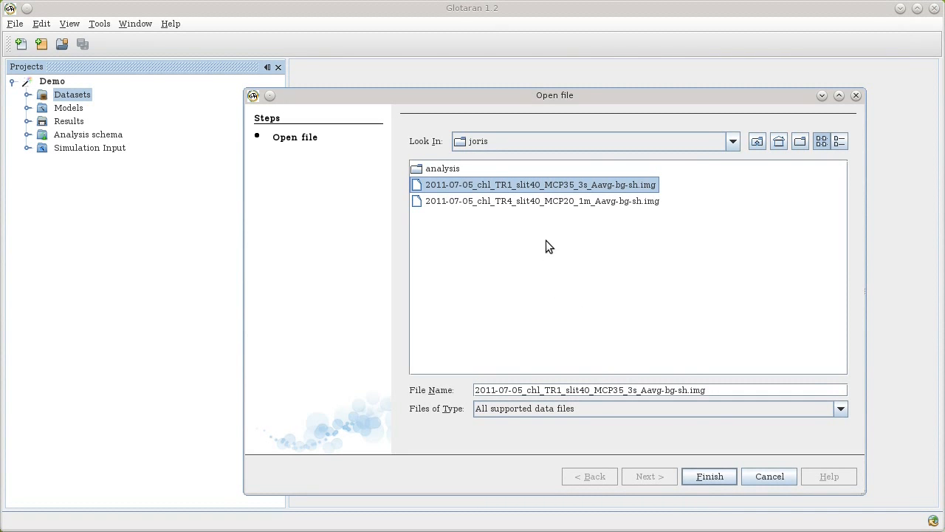
pyautogui.keyDown('ctrl'); pyautogui.click(570, 203); pyautogui.keyUp('ctrl')
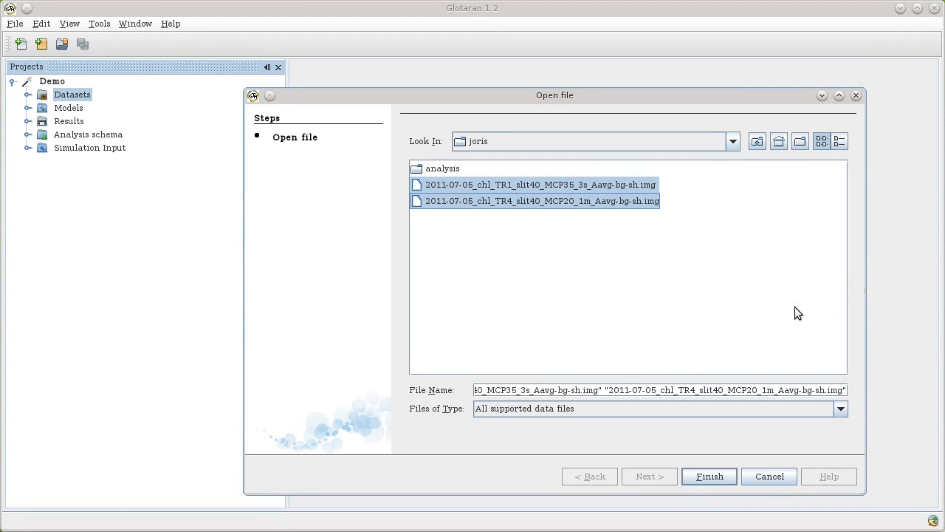
pyautogui.click(710, 477)
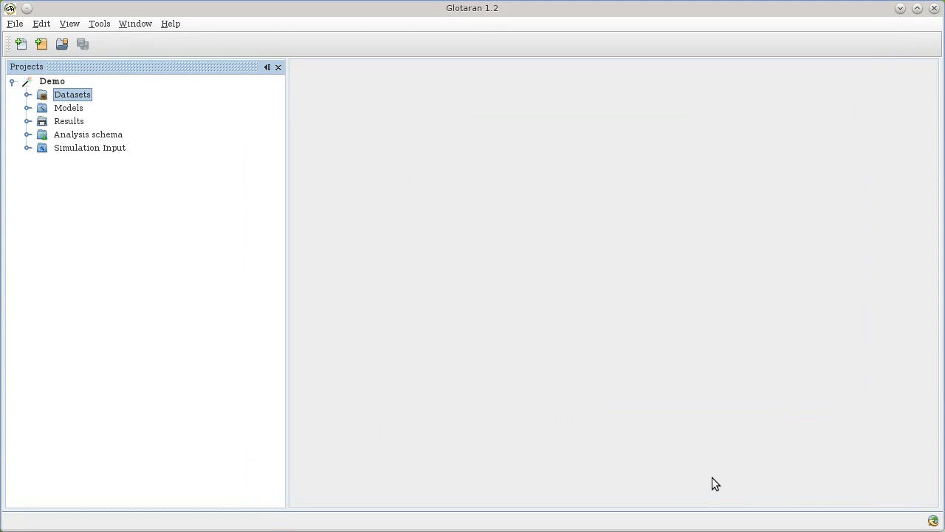
# Delete both 2011-07-05_chl datasets from Datasets, confirming the deletion of the 2 items.
pyautogui.click(27, 95)
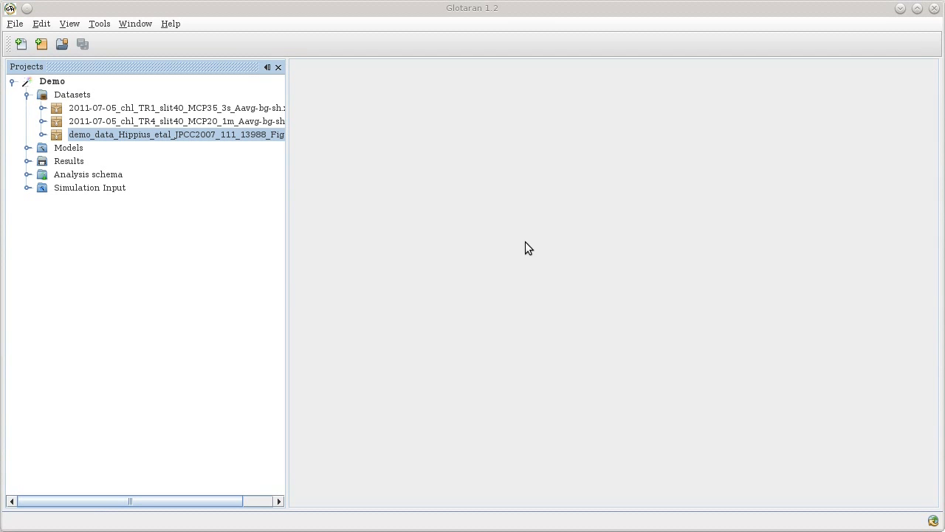
pyautogui.click(200, 126)
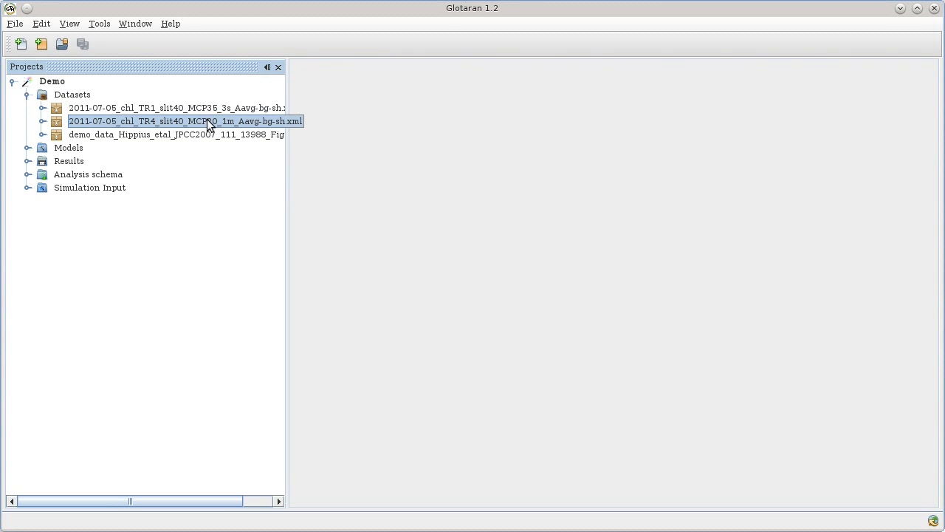
pyautogui.keyDown('ctrl'); pyautogui.click(202, 111); pyautogui.keyUp('ctrl')
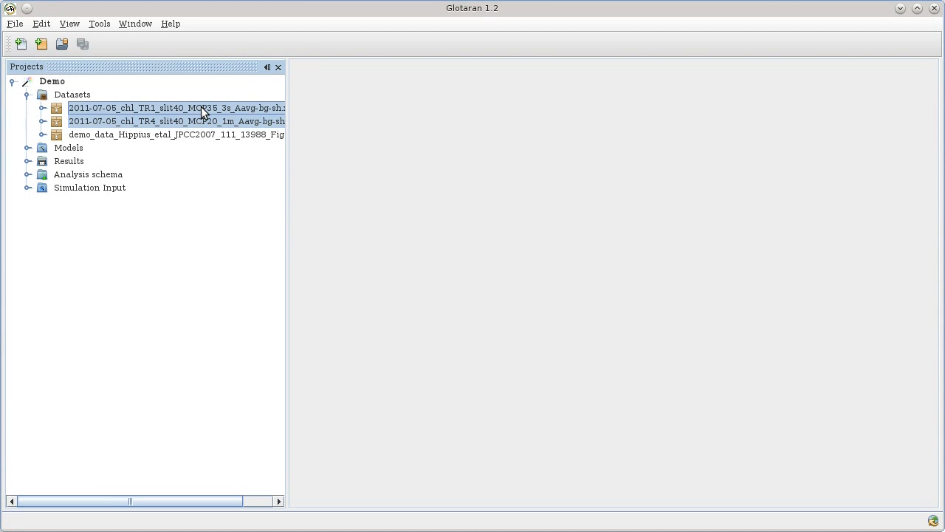
pyautogui.rightClick(205, 112)
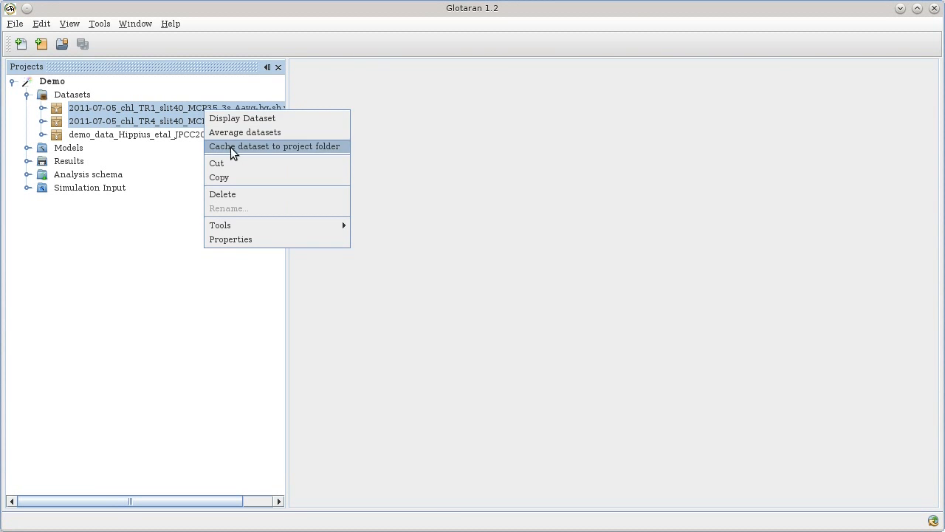
pyautogui.click(231, 195)
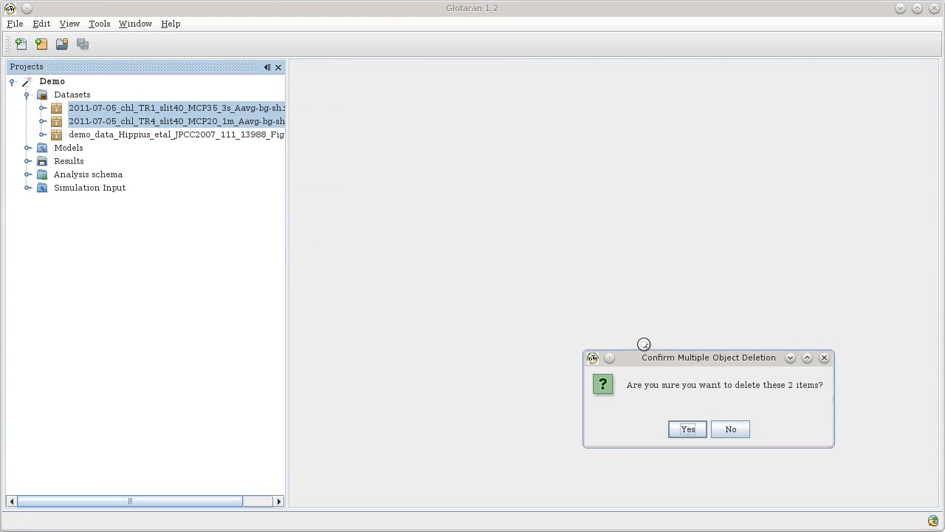
pyautogui.click(694, 433)
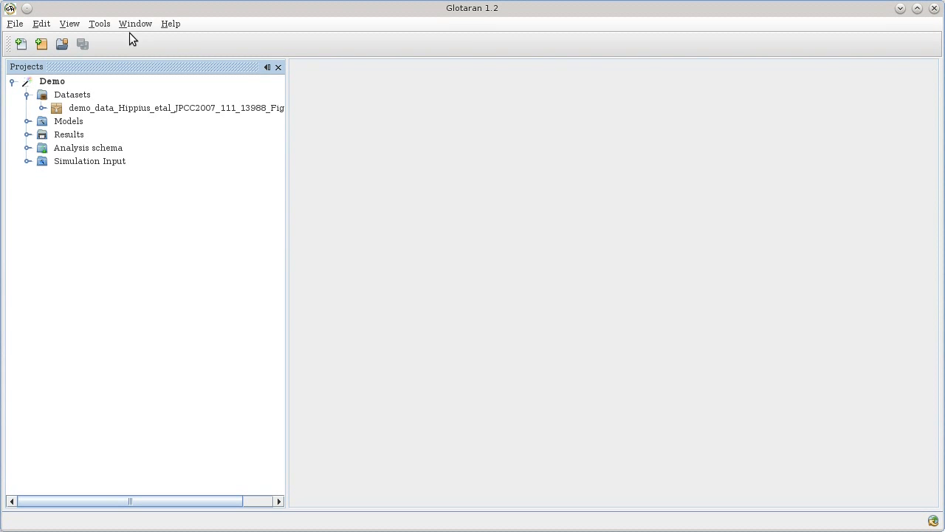
# Display the Hippius demo_data dataset as its time–wavelength data map.
pyautogui.click(136, 108)
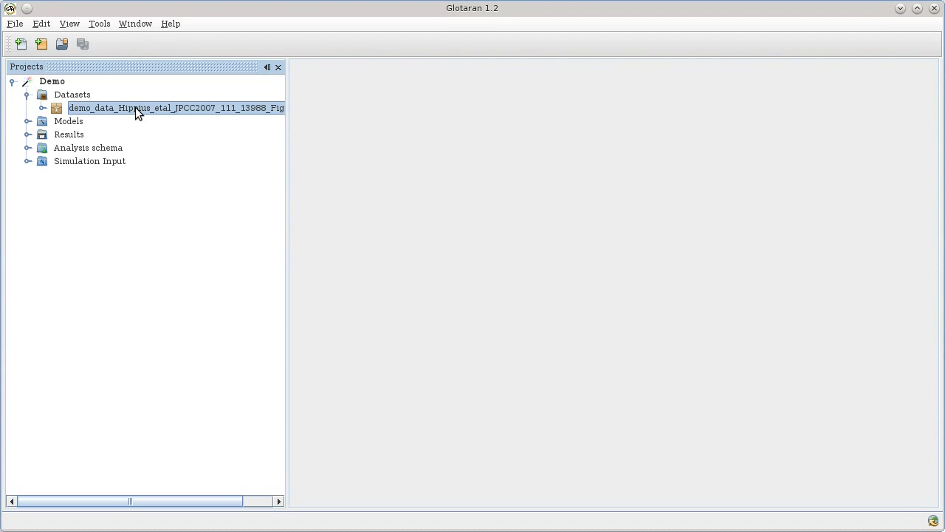
pyautogui.rightClick(136, 109)
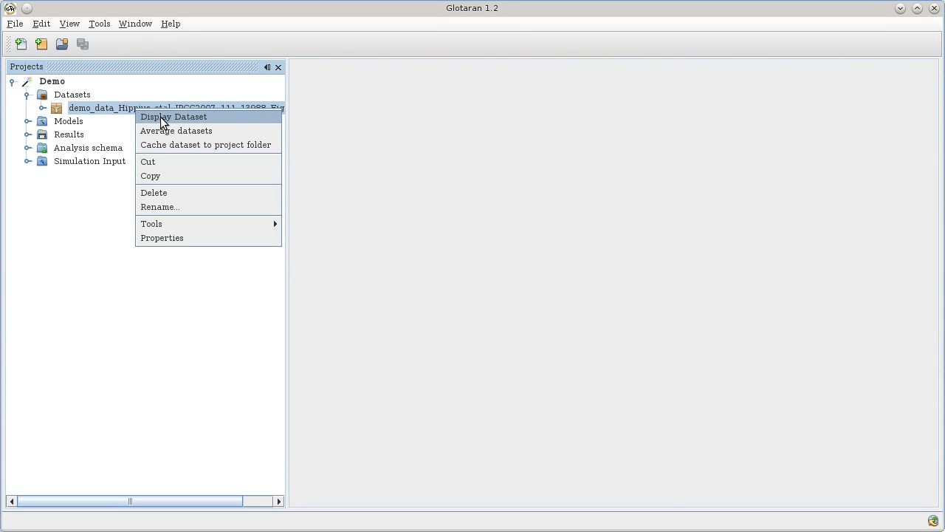
pyautogui.click(160, 117)
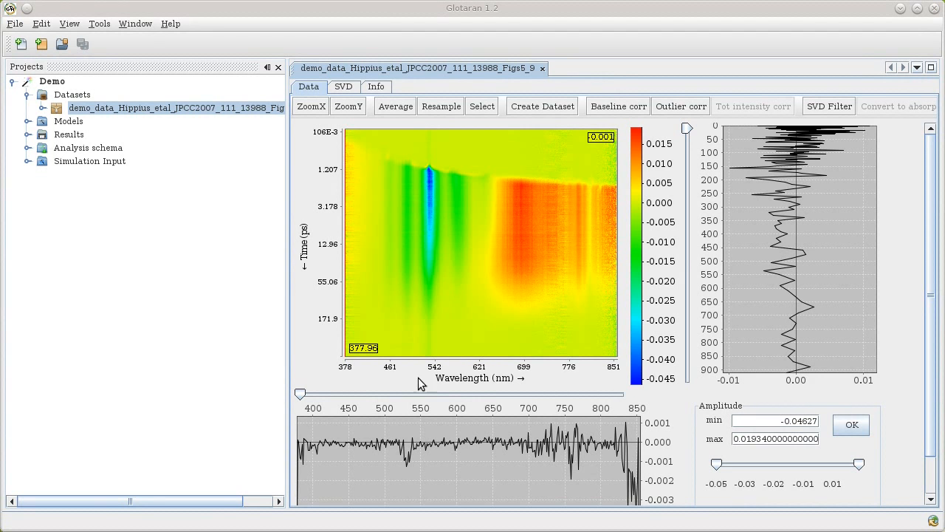
# Check the 516 nm trace and 2.4 ps spectrum, zoom into early times, then rezoom the wavelength range.
pyautogui.moveTo(300, 393)
pyautogui.mouseDown()
pyautogui.moveTo(509, 395)
pyautogui.moveTo(377, 394)
pyautogui.moveTo(426, 394)
pyautogui.moveTo(392, 395)
pyautogui.mouseUp()
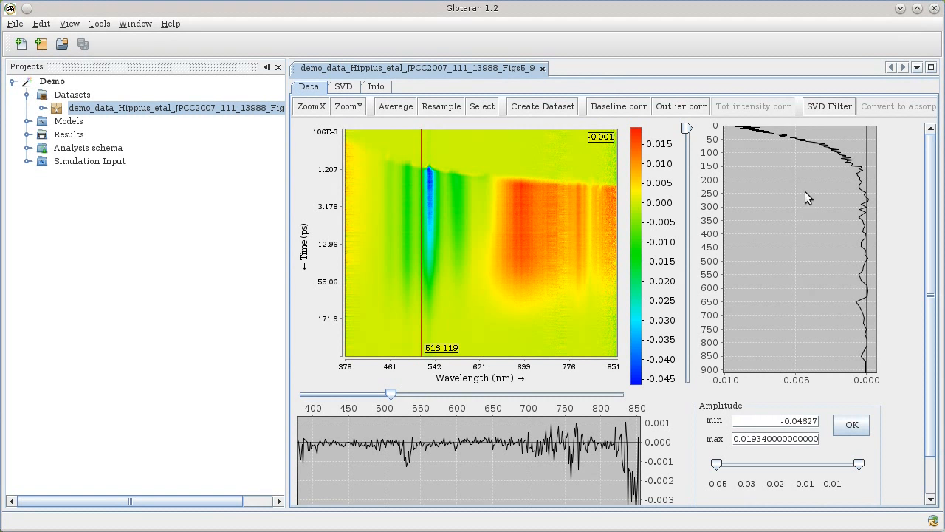
pyautogui.moveTo(688, 127)
pyautogui.mouseDown()
pyautogui.moveTo(680, 268)
pyautogui.moveTo(683, 207)
pyautogui.mouseUp()
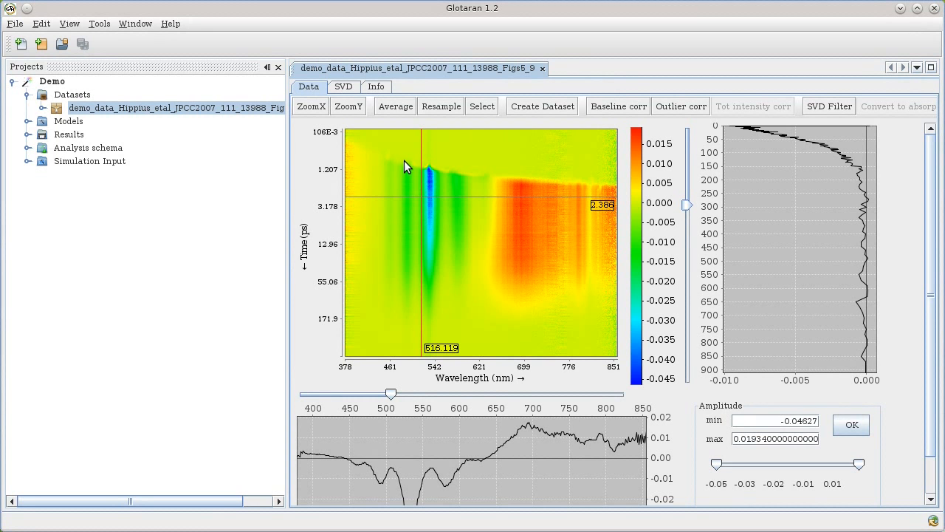
pyautogui.moveTo(398, 154); pyautogui.dragTo(506, 296)
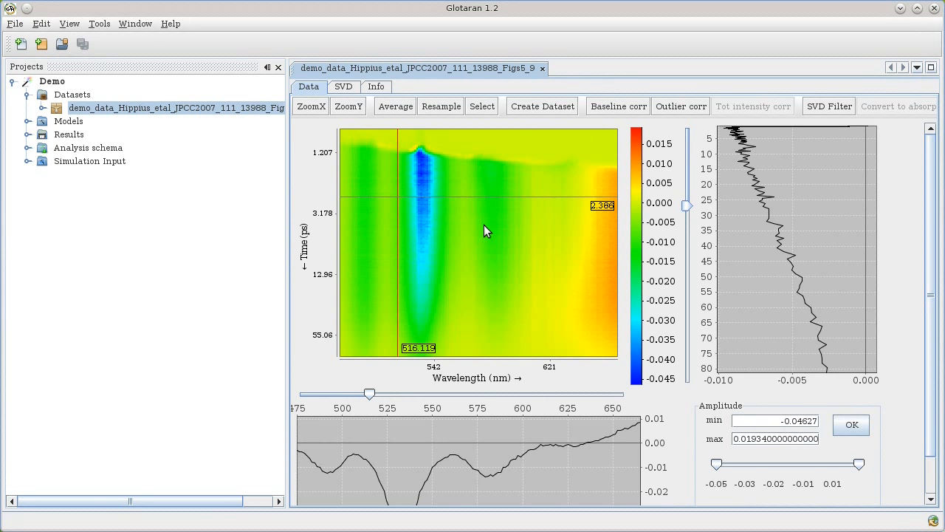
pyautogui.moveTo(424, 159); pyautogui.dragTo(425, 159)
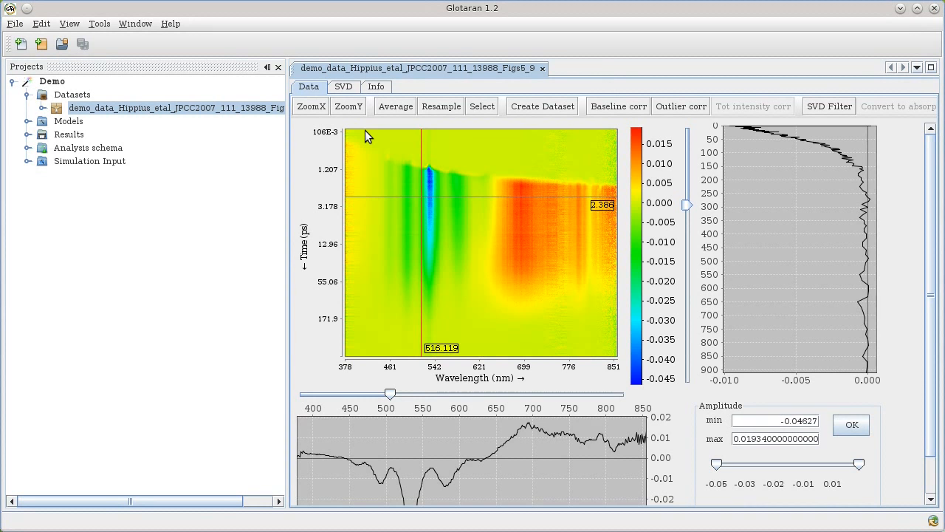
pyautogui.moveTo(362, 129); pyautogui.dragTo(607, 381)
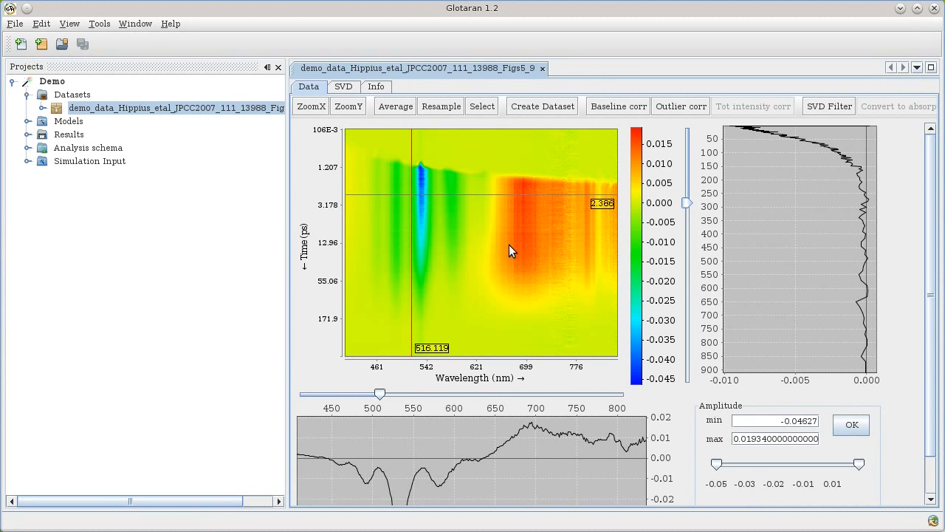
pyautogui.moveTo(509, 244); pyautogui.dragTo(428, 190)
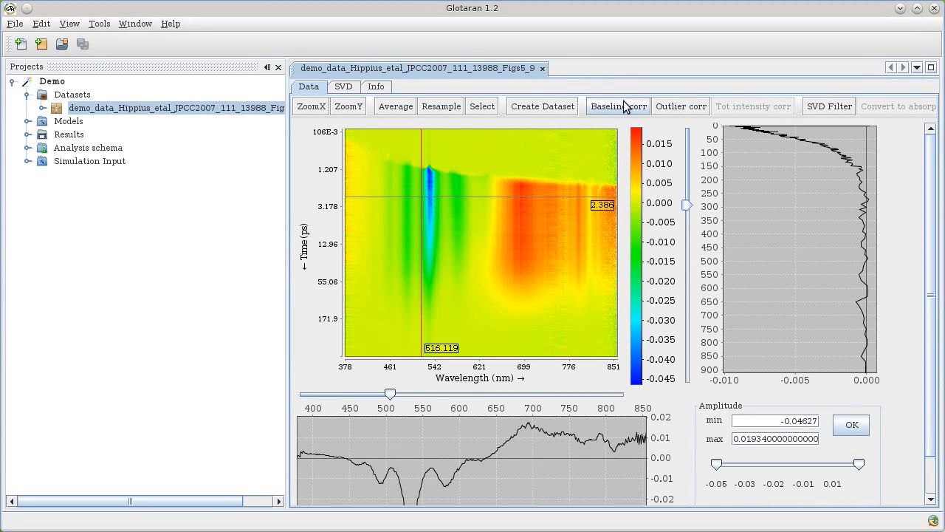
# Baseline-correct the data, subtracting the spectrum averaged over the first 5 timesteps as background.
pyautogui.click(496, 107)
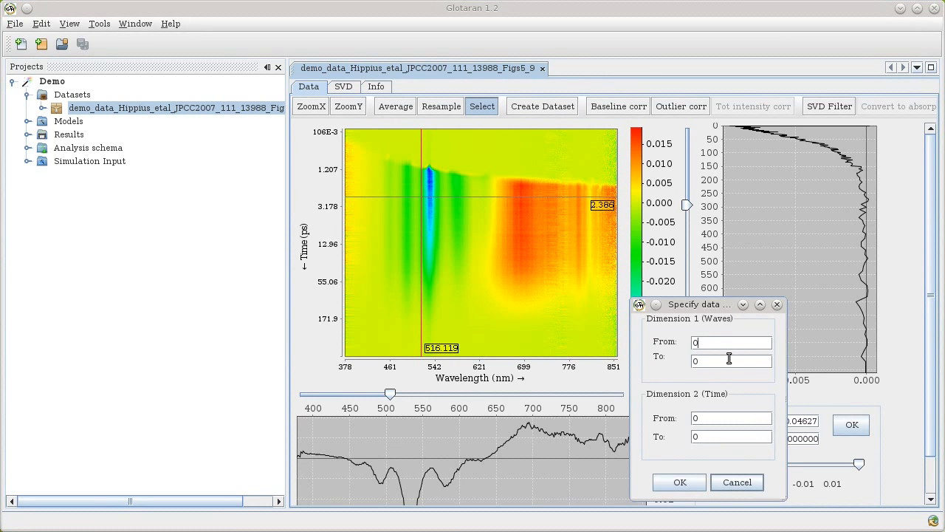
pyautogui.click(777, 305)
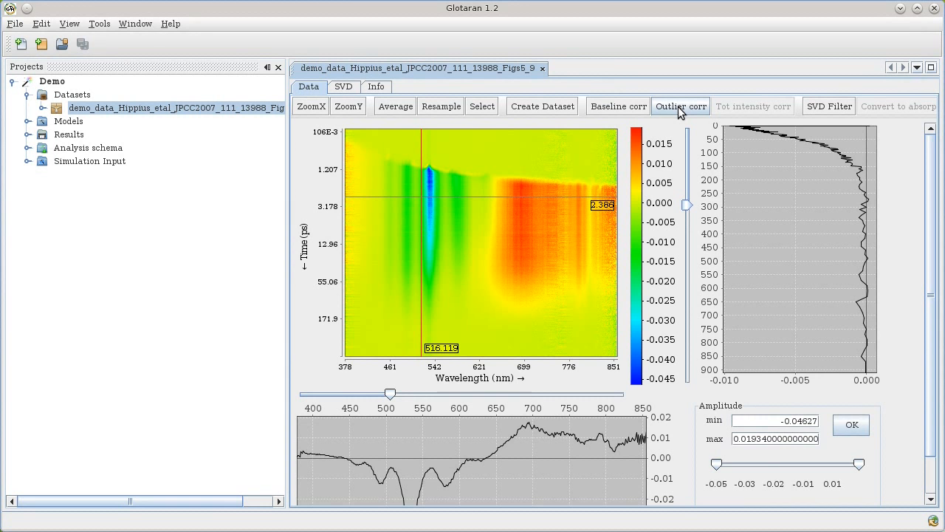
pyautogui.click(618, 109)
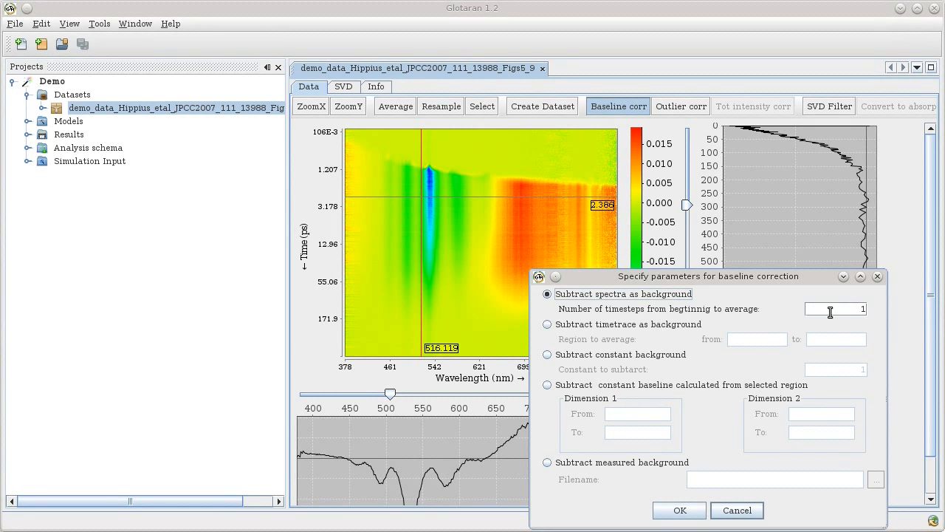
pyautogui.moveTo(856, 310); pyautogui.dragTo(889, 311)
pyautogui.write('5')
pyautogui.click(694, 514)
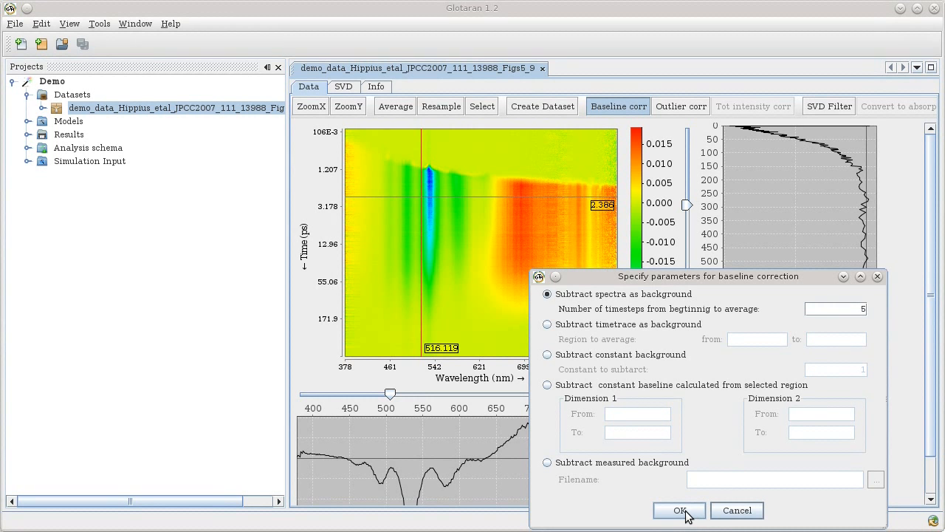
pyautogui.click(680, 511)
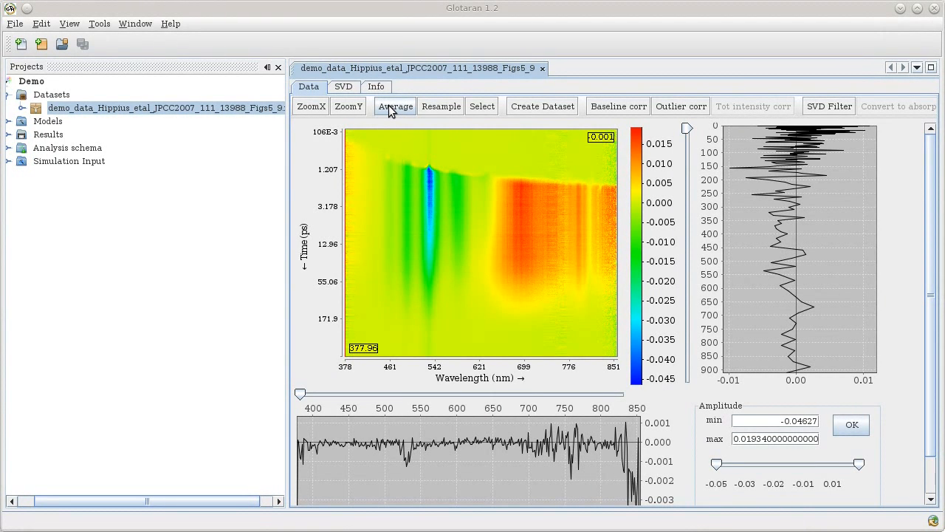
# Show the SVD, stepping the displayed singular values up to 4 and back down to 3.
pyautogui.click(350, 88)
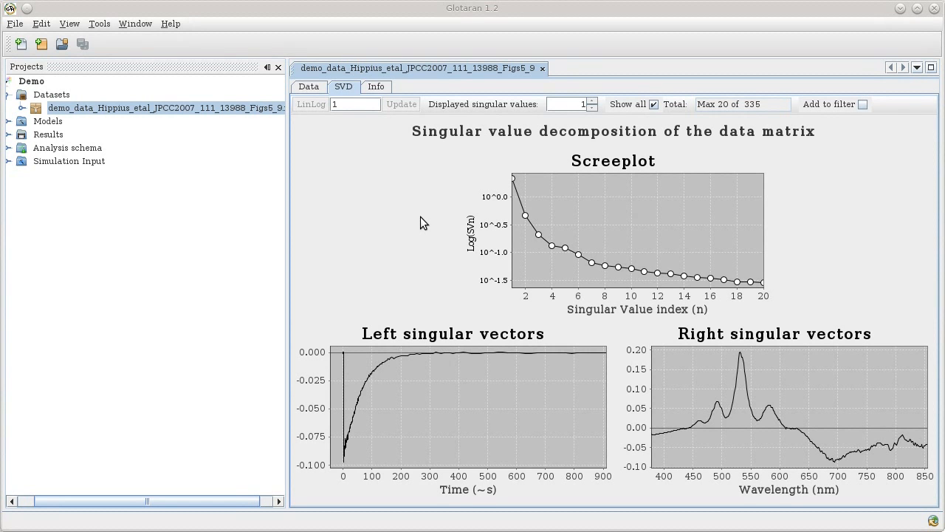
pyautogui.click(592, 100)
pyautogui.click(592, 101)
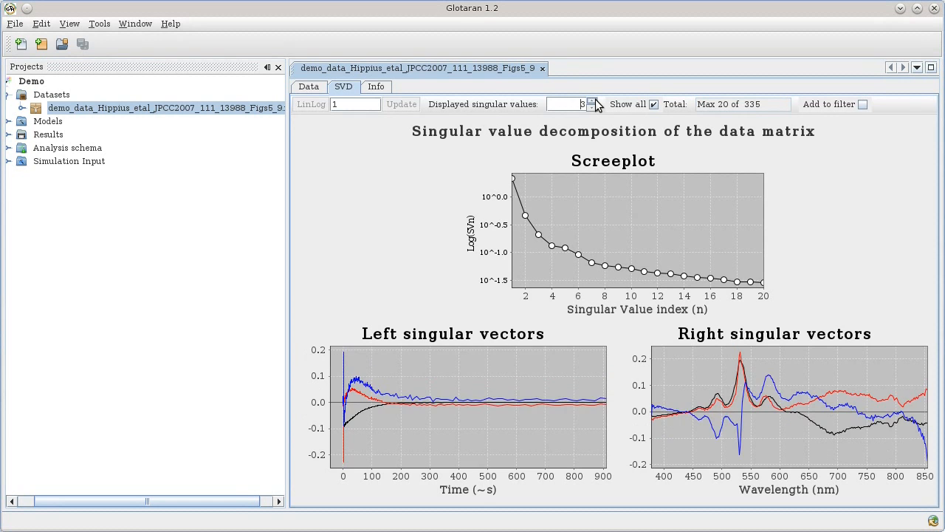
pyautogui.click(591, 101)
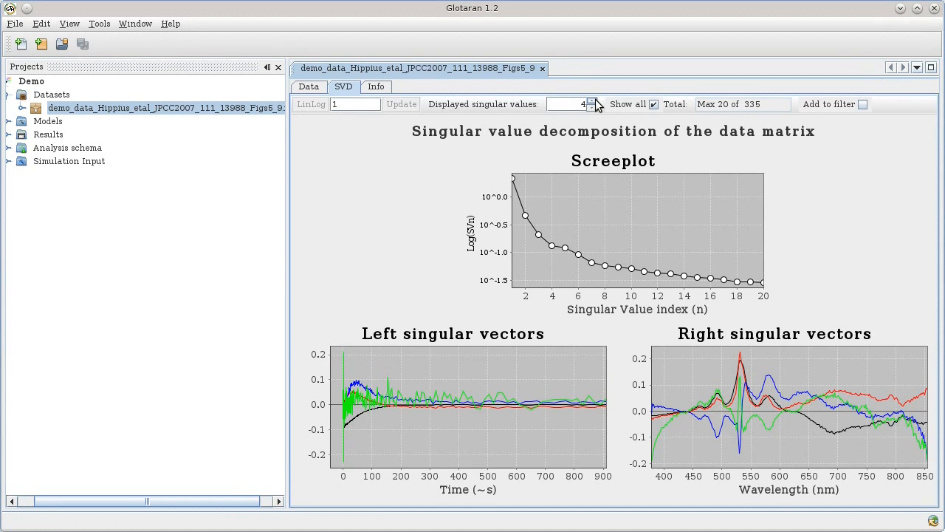
pyautogui.click(591, 108)
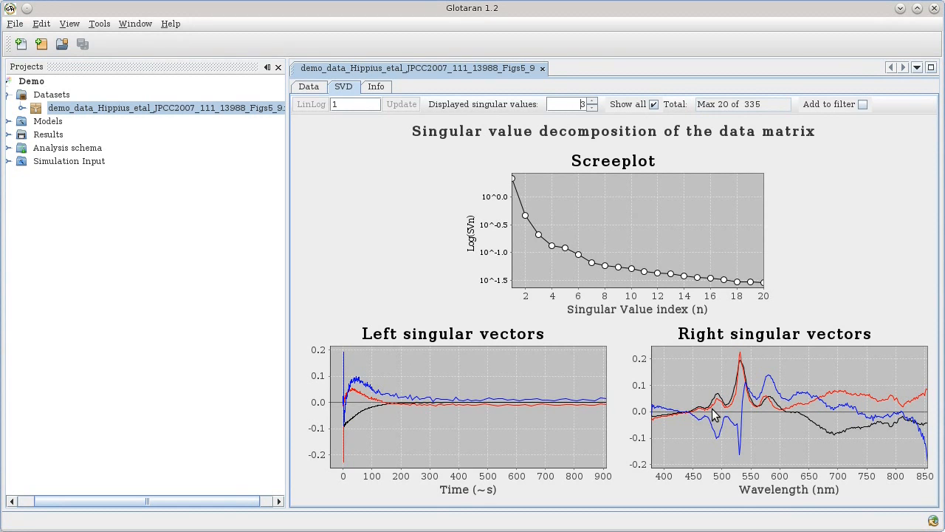
# With Show all unchecked, plot the third and fourth singular vectors individually.
pyautogui.click(593, 102)
pyautogui.click(654, 104)
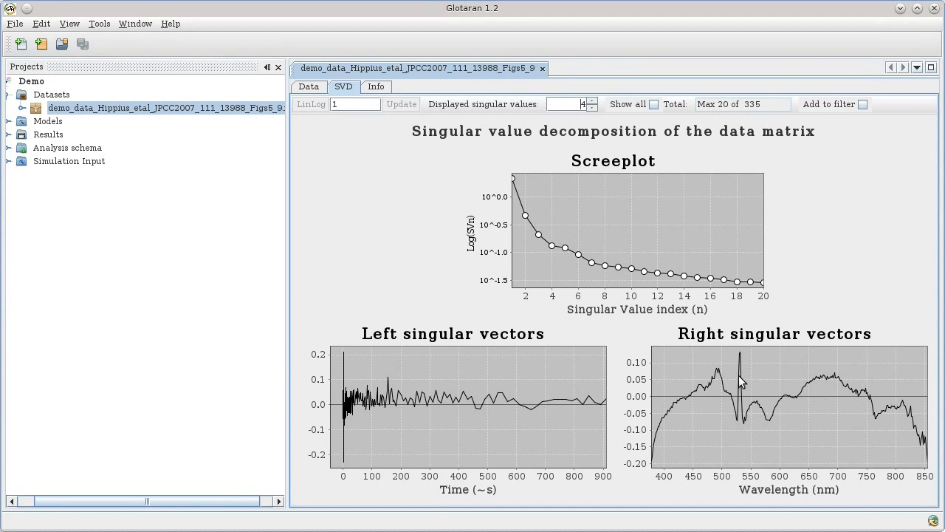
pyautogui.click(592, 107)
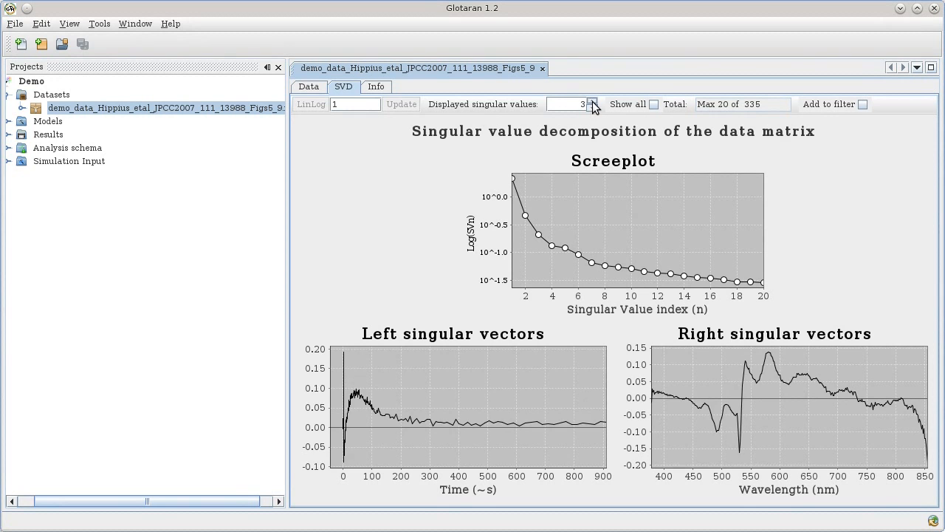
pyautogui.click(593, 102)
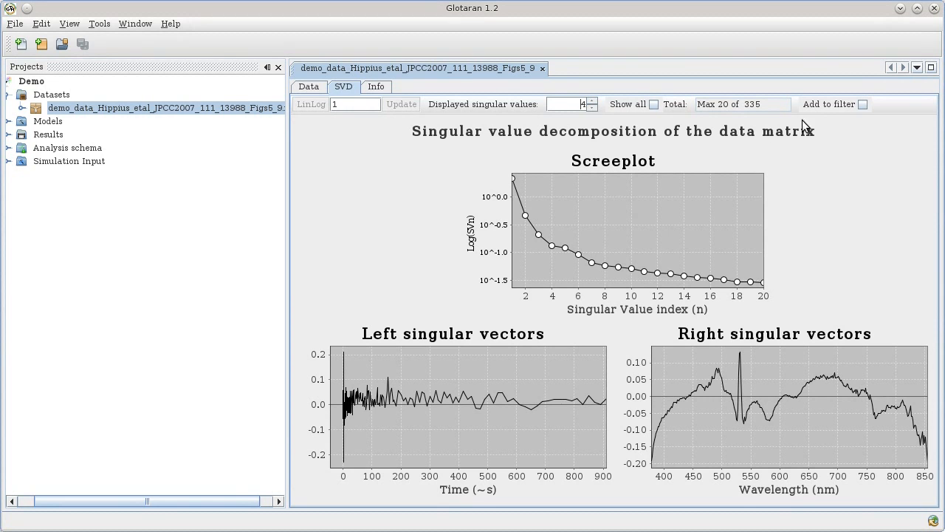
# Toggle Add to filter on and off for the fourth and then the third singular vector.
pyautogui.click(861, 106)
pyautogui.click(861, 106)
pyautogui.click(593, 108)
pyautogui.click(822, 105)
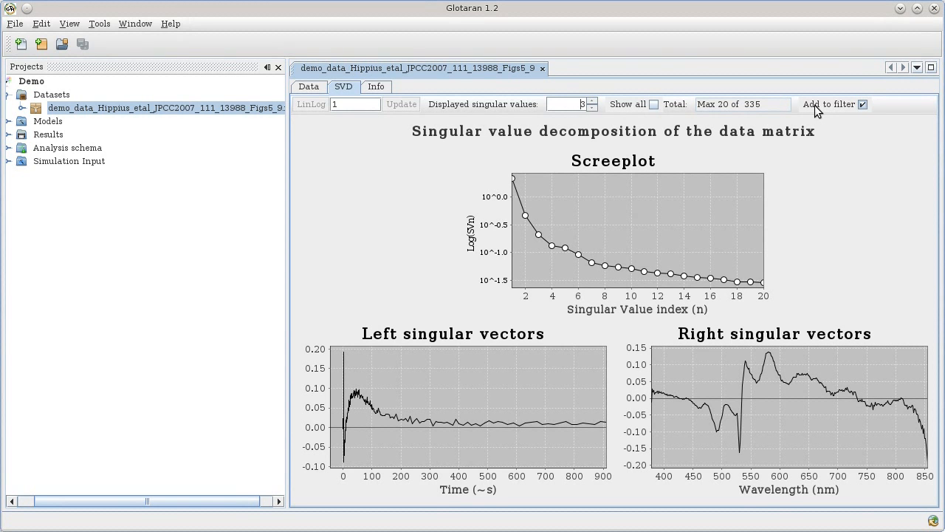
pyautogui.click(810, 106)
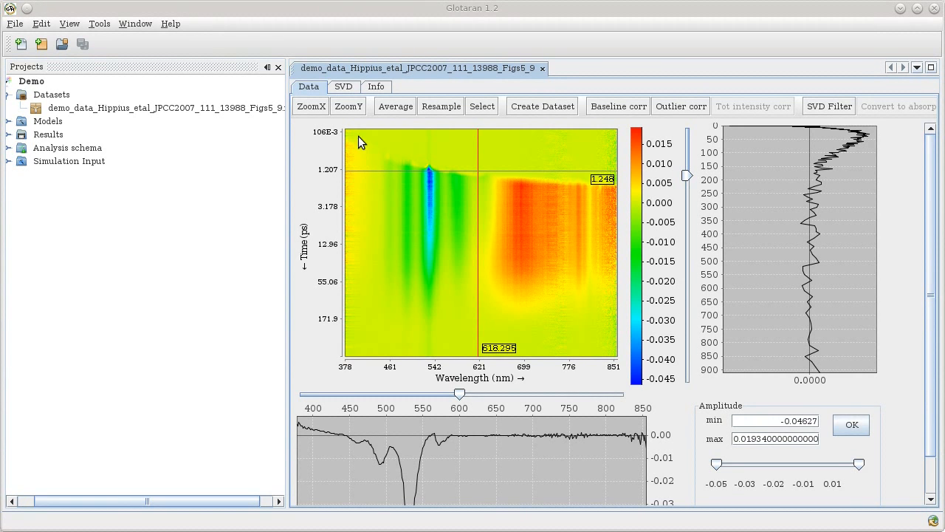
# Restrict the map's wavelength range and save it as a new dataset named data1.
pyautogui.moveTo(361, 128); pyautogui.dragTo(603, 394)
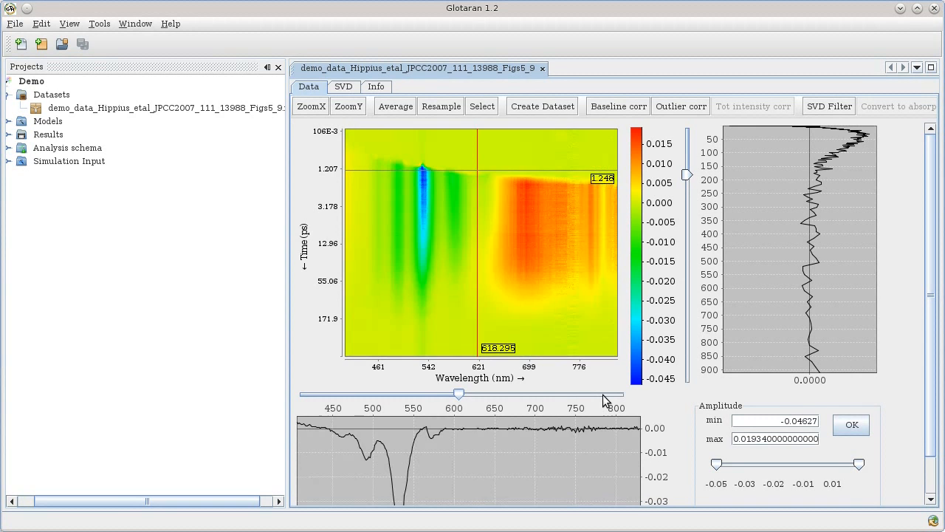
pyautogui.click(543, 107)
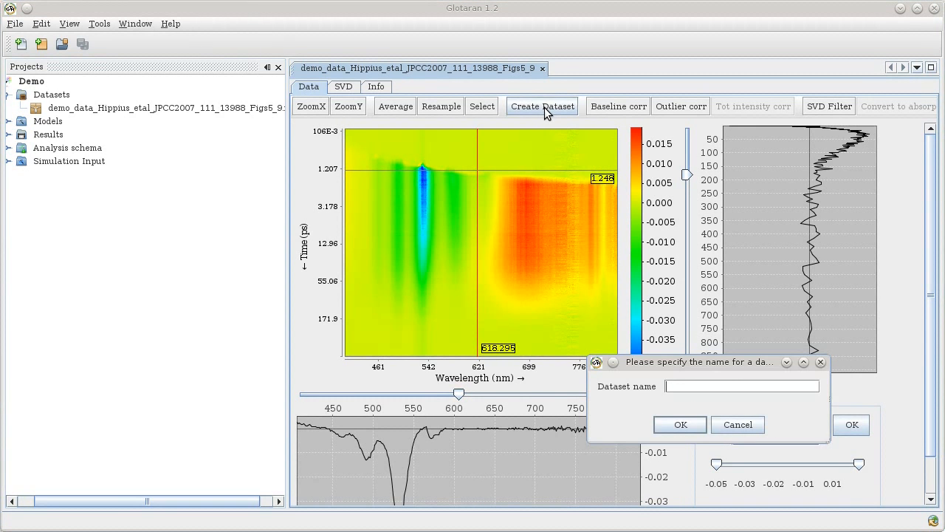
pyautogui.write('data1')
pyautogui.click(680, 426)
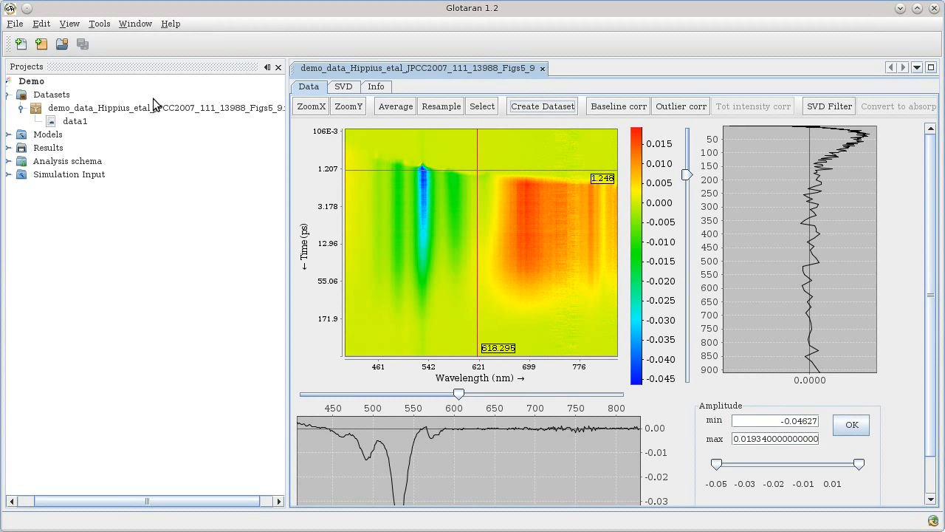
pyautogui.click(77, 122)
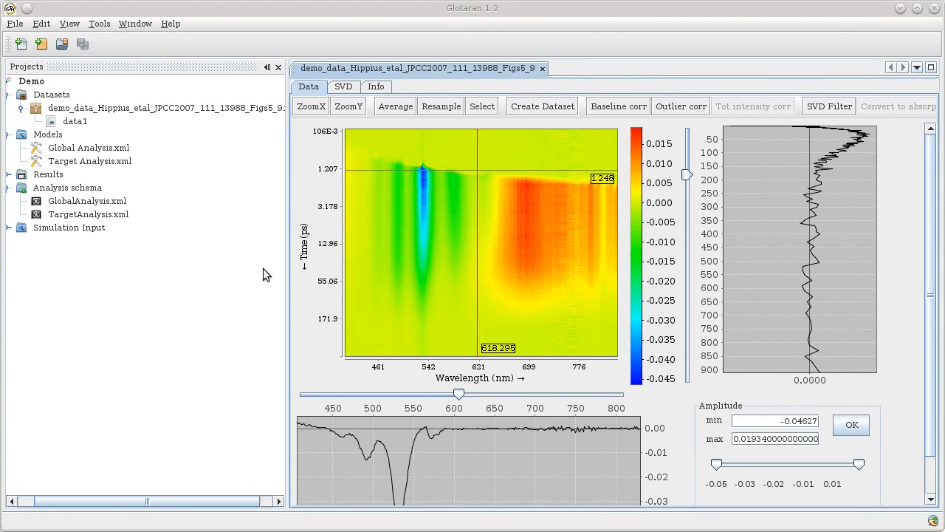
# Add a New analysis scheme file named test under Analysis schema.
pyautogui.rightClick(50, 192)
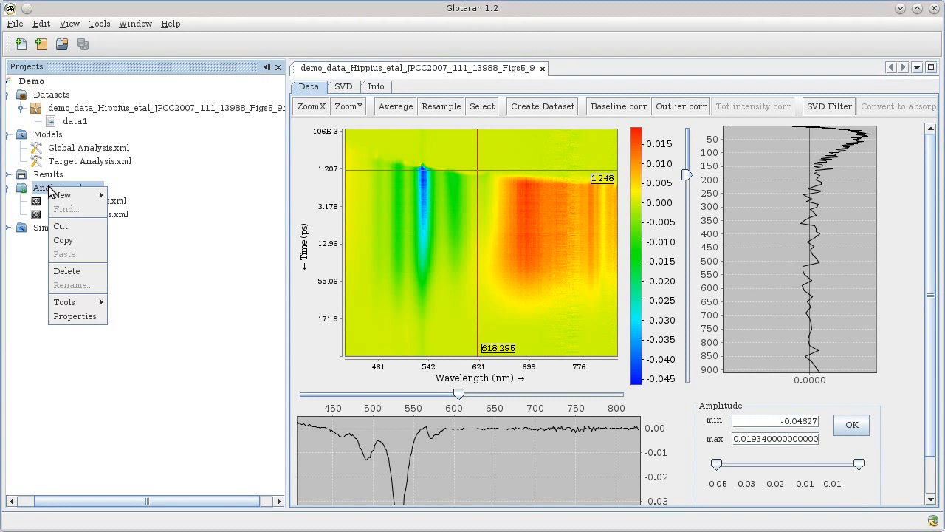
pyautogui.moveTo(76, 203)
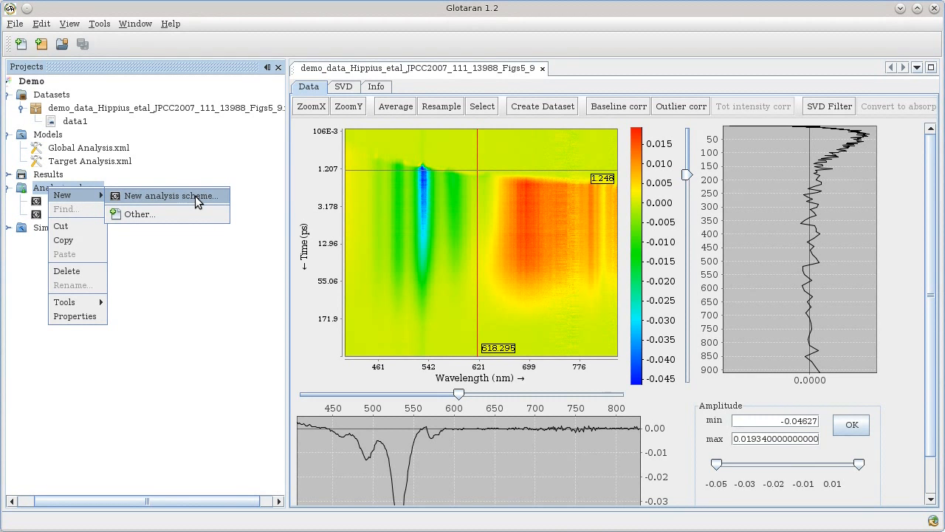
pyautogui.click(145, 216)
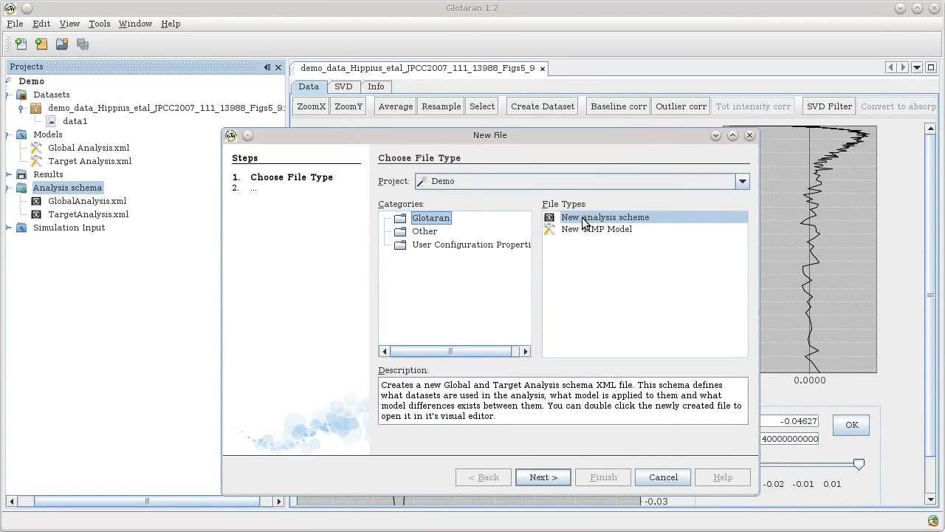
pyautogui.click(654, 215)
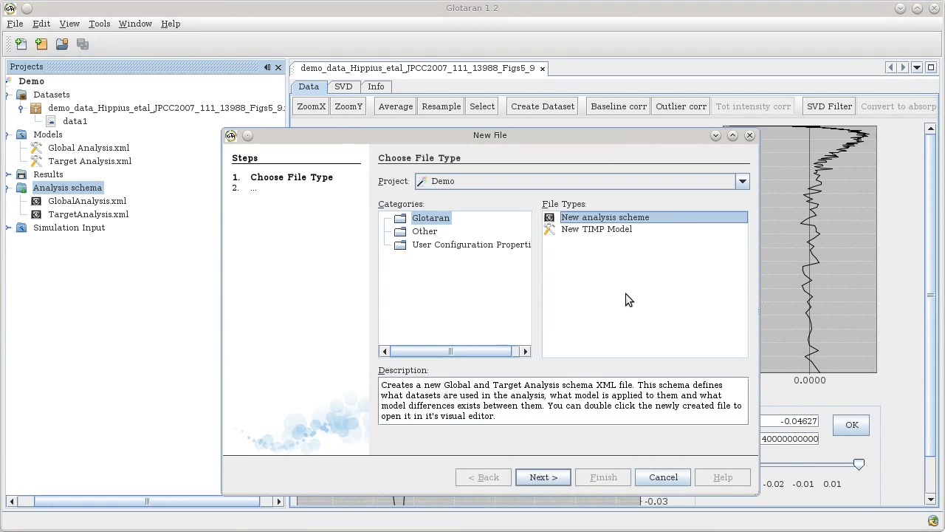
pyautogui.click(565, 477)
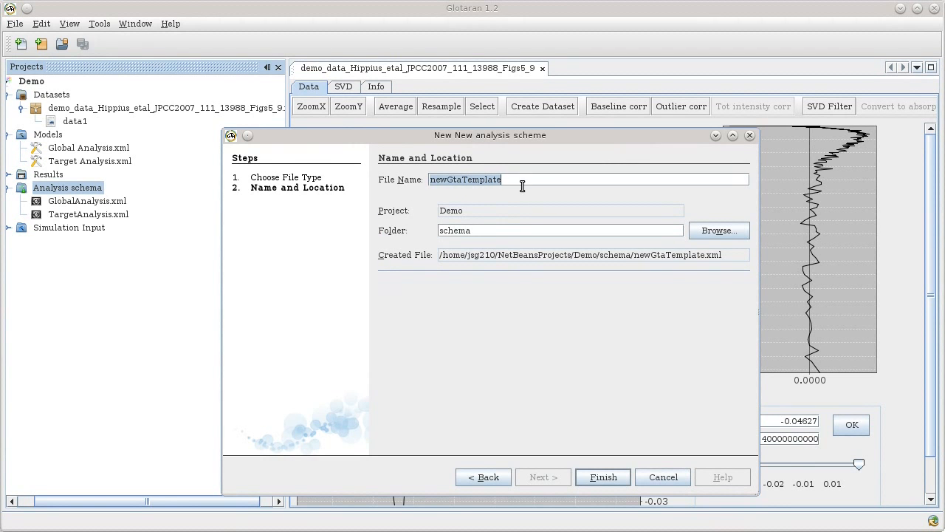
pyautogui.write('test')
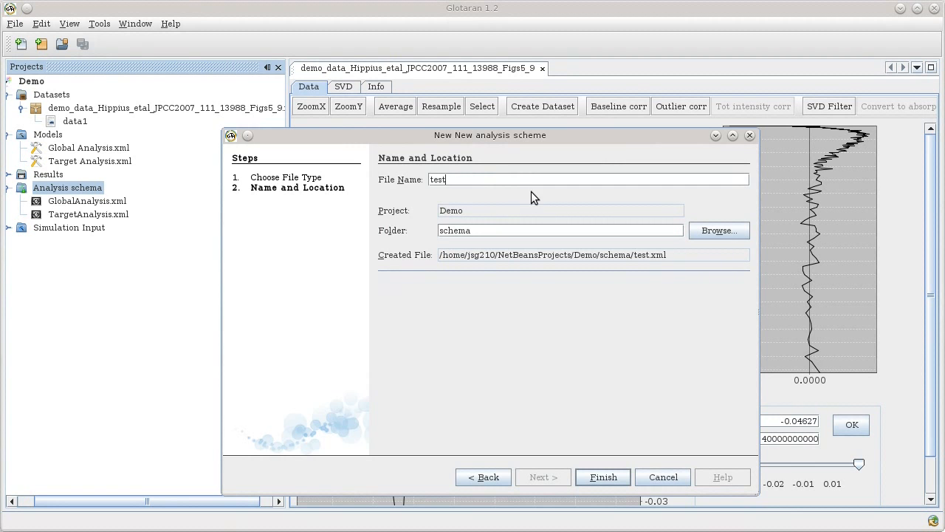
pyautogui.click(599, 476)
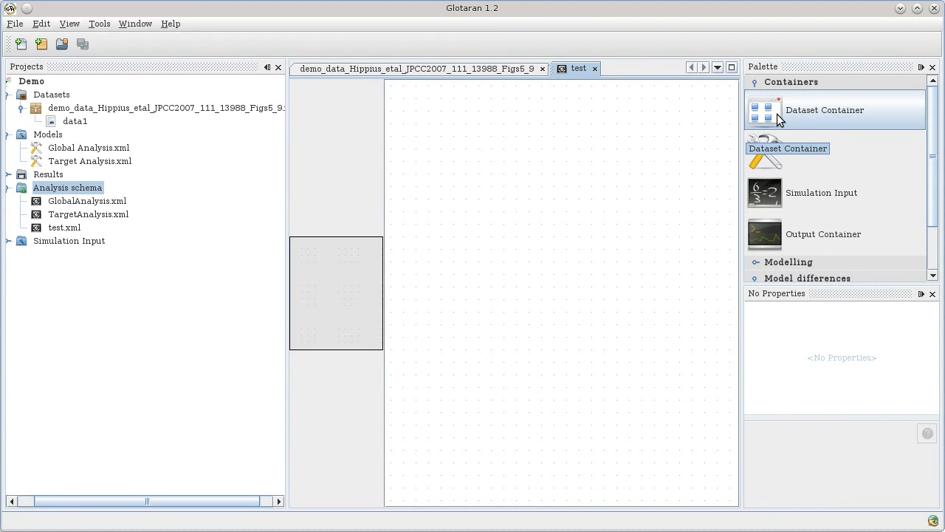
# Add a dataset container and a new model saved as test to the schema.
pyautogui.moveTo(779, 120); pyautogui.dragTo(428, 174)
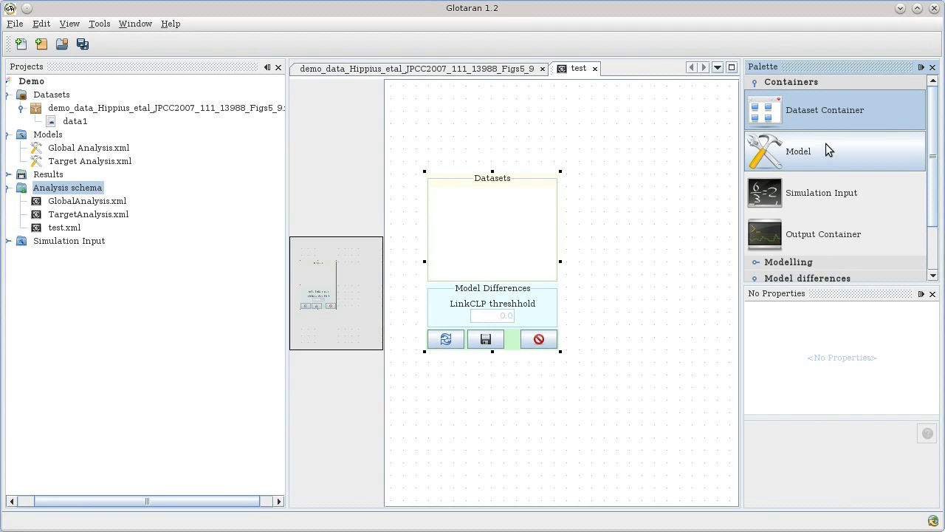
pyautogui.moveTo(817, 147); pyautogui.dragTo(639, 159)
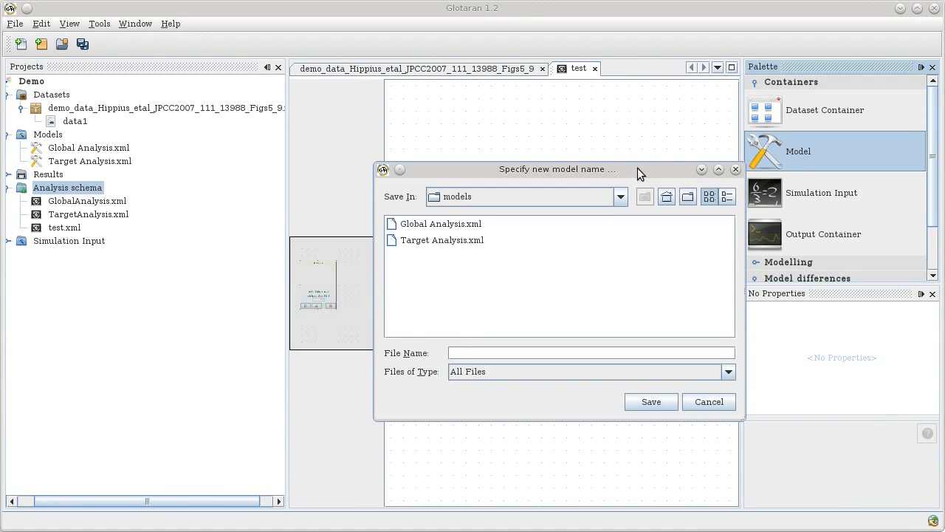
pyautogui.write('test')
pyautogui.click(651, 403)
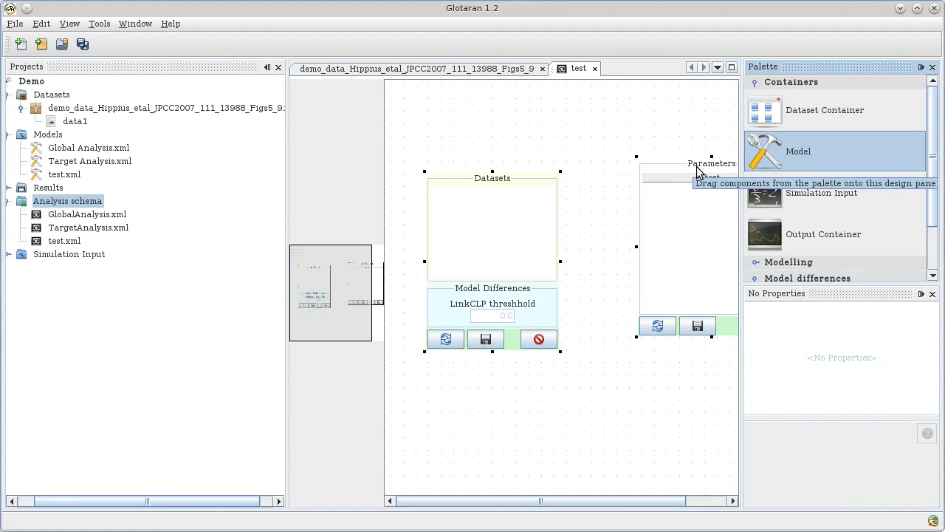
# Drop the Global Analysis model's parameters onto the schema canvas.
pyautogui.click(59, 150)
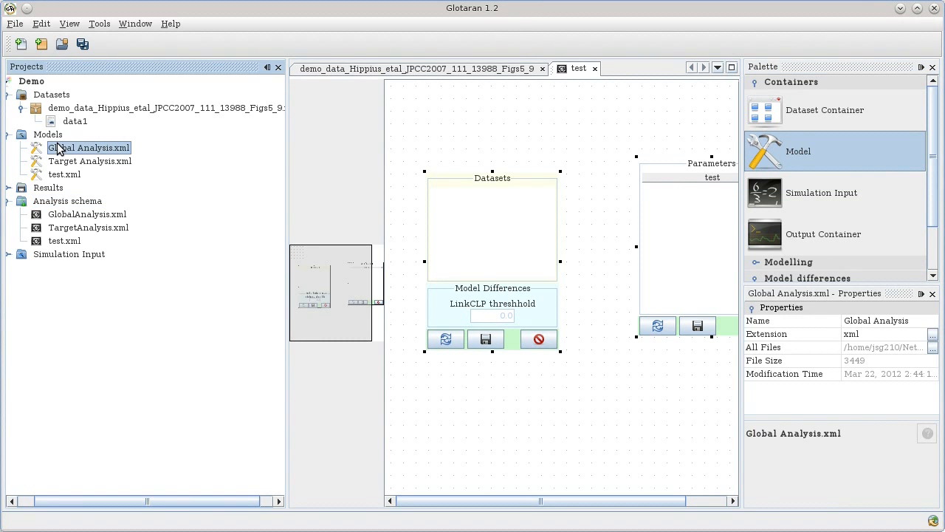
pyautogui.moveTo(59, 145); pyautogui.dragTo(627, 360)
pyautogui.moveTo(616, 393); pyautogui.dragTo(616, 393)
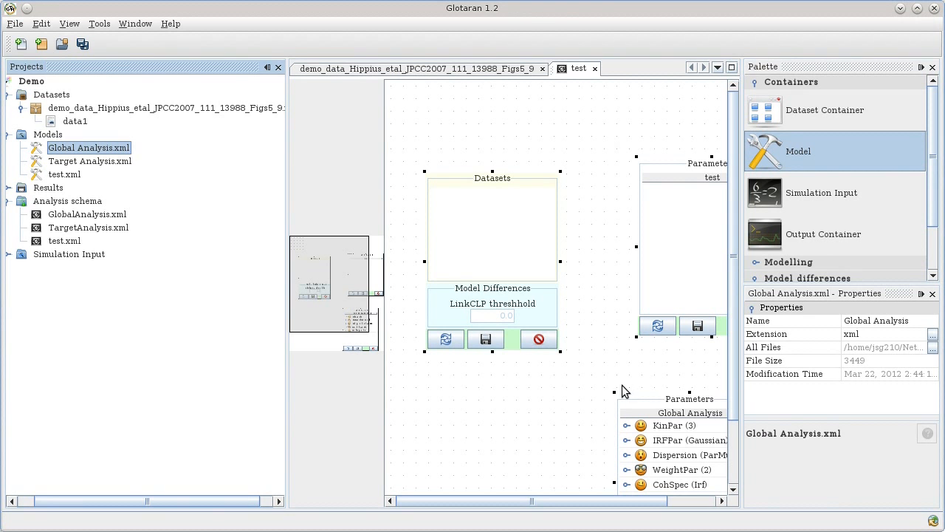
# Delete the Global Analysis parameters node from the test schema.
pyautogui.rightClick(670, 404)
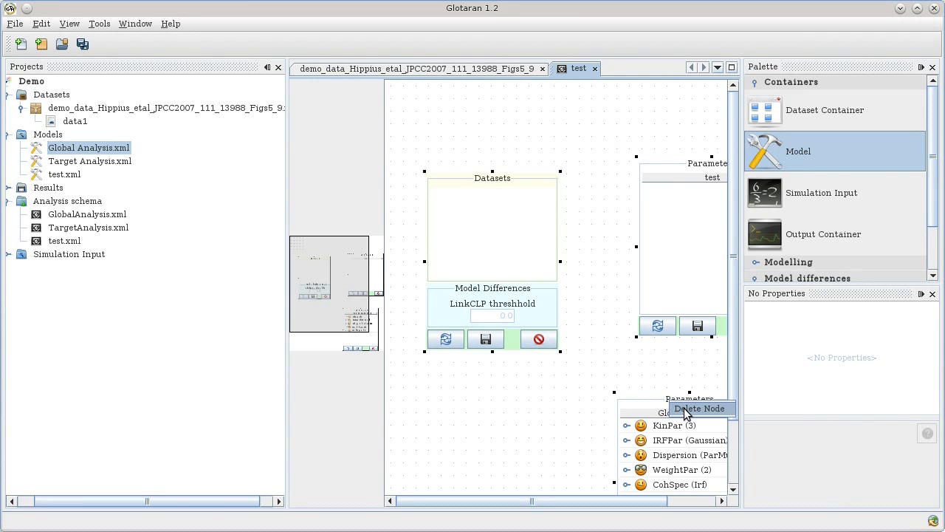
pyautogui.click(684, 409)
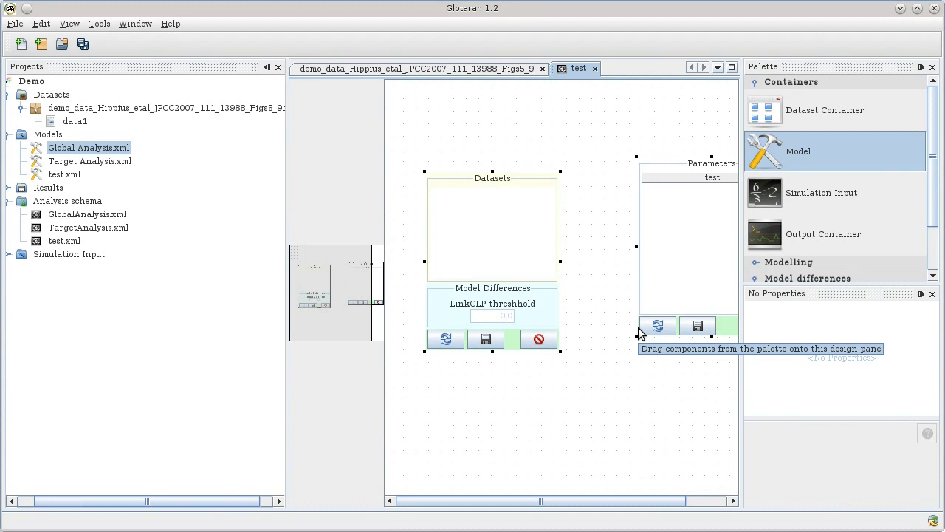
# Place an Output Container on the canvas below the existing containers.
pyautogui.click(776, 239)
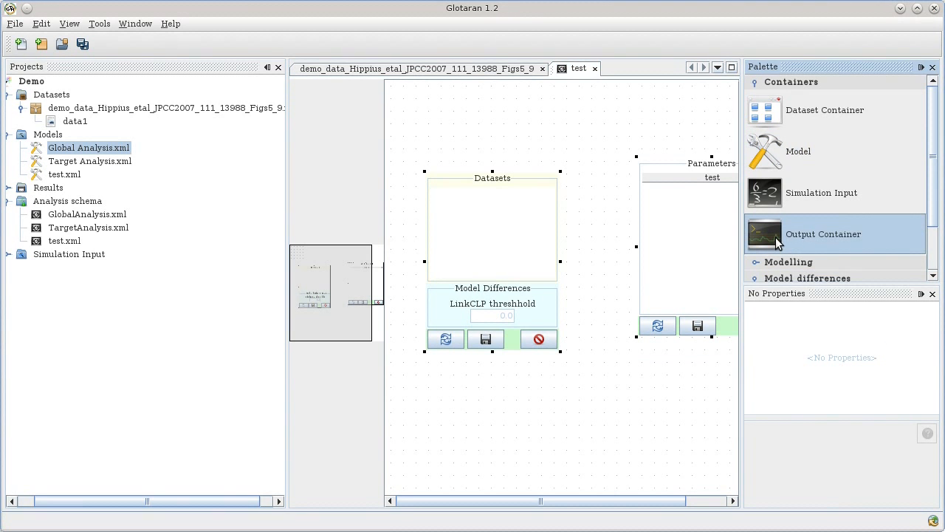
pyautogui.moveTo(776, 237); pyautogui.dragTo(717, 243)
pyautogui.moveTo(494, 384); pyautogui.dragTo(492, 379)
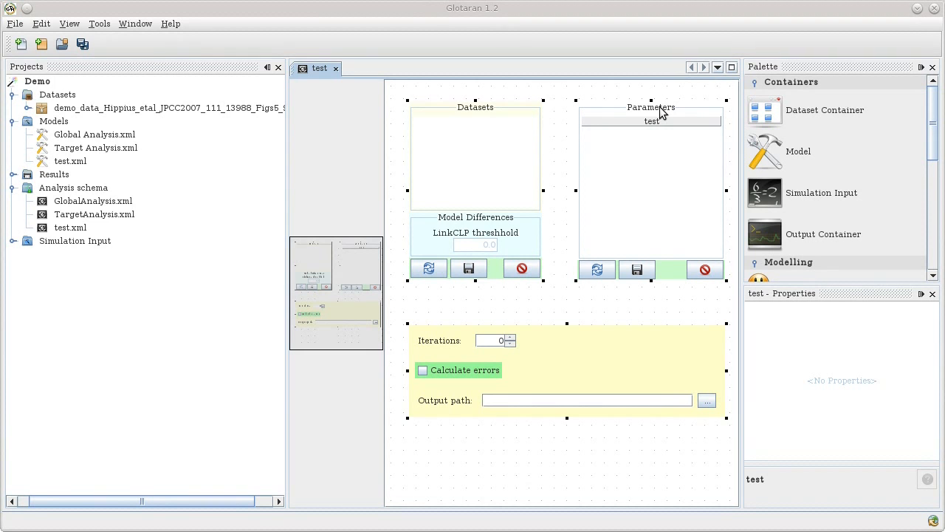
# Connect Parameters to Datasets, then Datasets to the output container.
pyautogui.moveTo(661, 111); pyautogui.dragTo(503, 180)
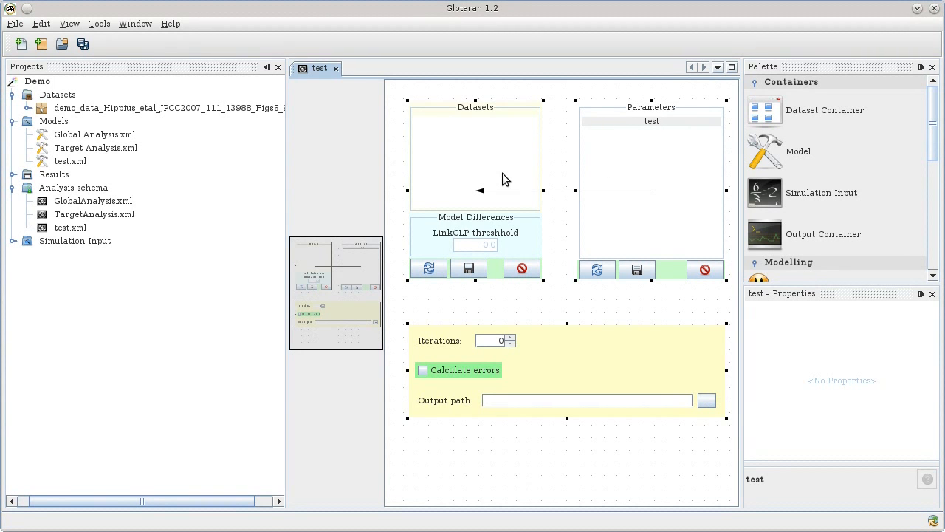
pyautogui.moveTo(507, 171); pyautogui.dragTo(573, 370)
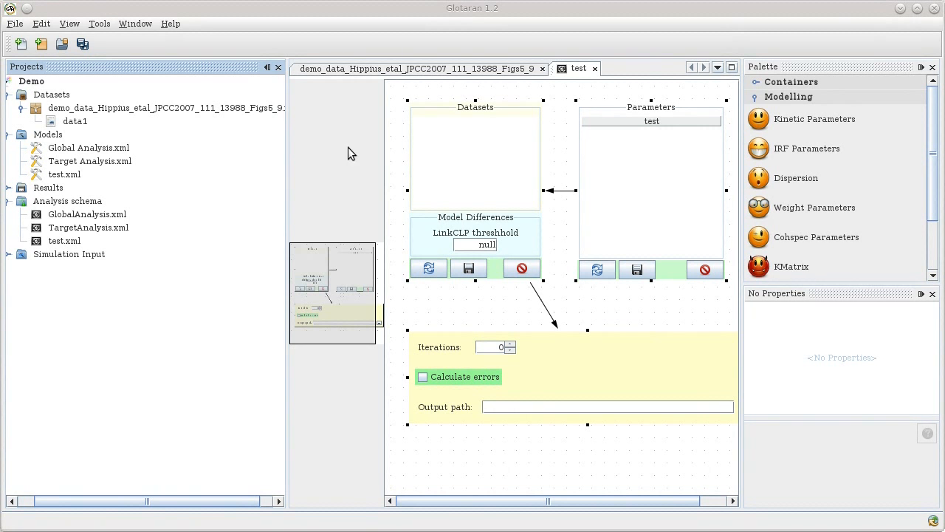
pyautogui.moveTo(77, 121); pyautogui.dragTo(469, 130)
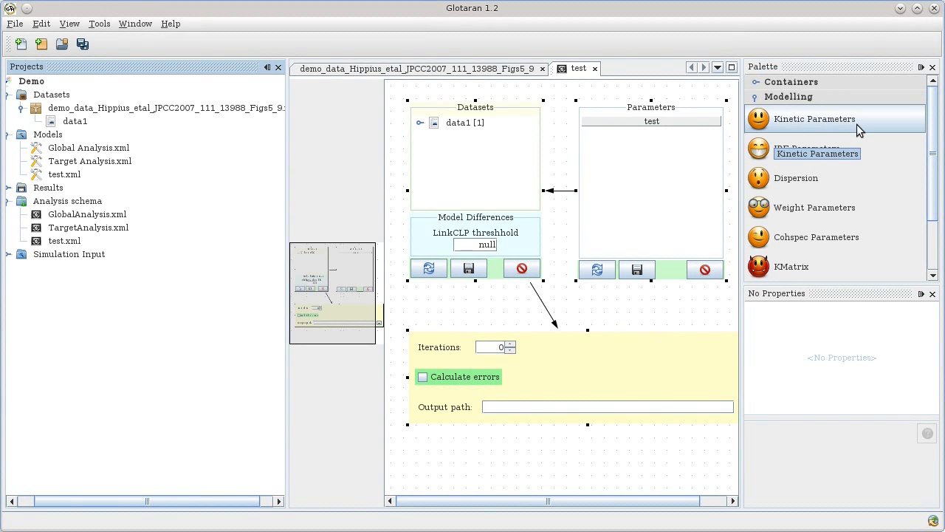
pyautogui.moveTo(822, 114); pyautogui.dragTo(697, 146)
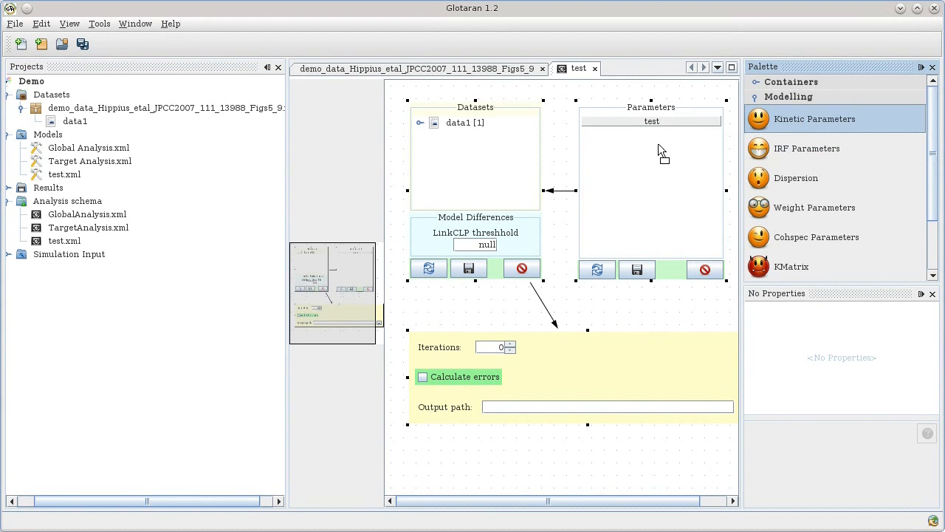
pyautogui.moveTo(639, 147); pyautogui.dragTo(639, 148)
pyautogui.click(622, 135)
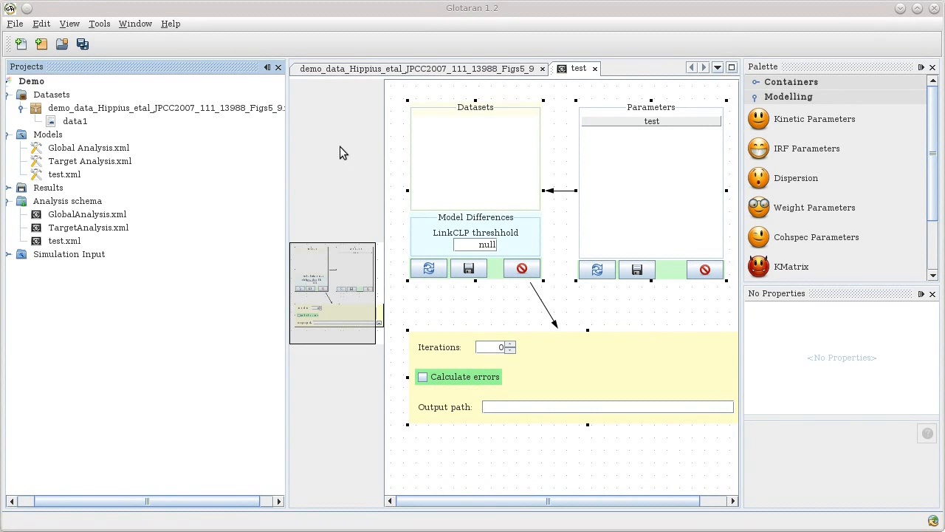
# Add data1 to Datasets, open its data map and zoom around 530 nm.
pyautogui.moveTo(74, 121); pyautogui.dragTo(469, 130)
pyautogui.doubleClick(469, 130)
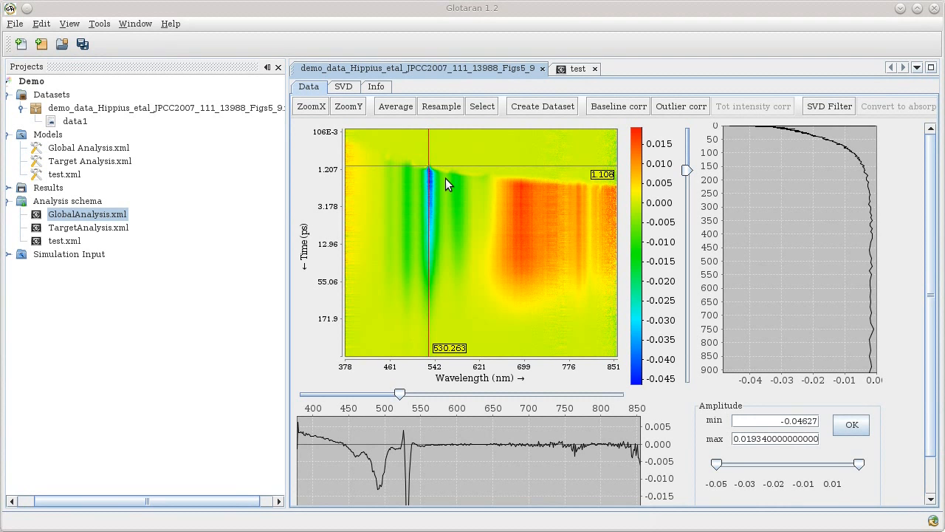
pyautogui.moveTo(405, 158); pyautogui.dragTo(453, 182)
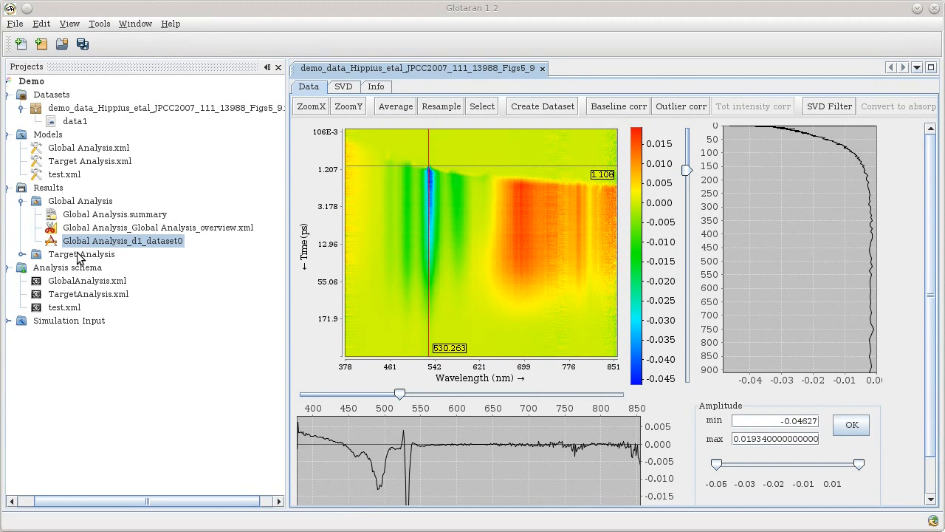
# Display three singular values on the SVD tab and zoom left singular vectors to early times.
pyautogui.doubleClick(64, 283)
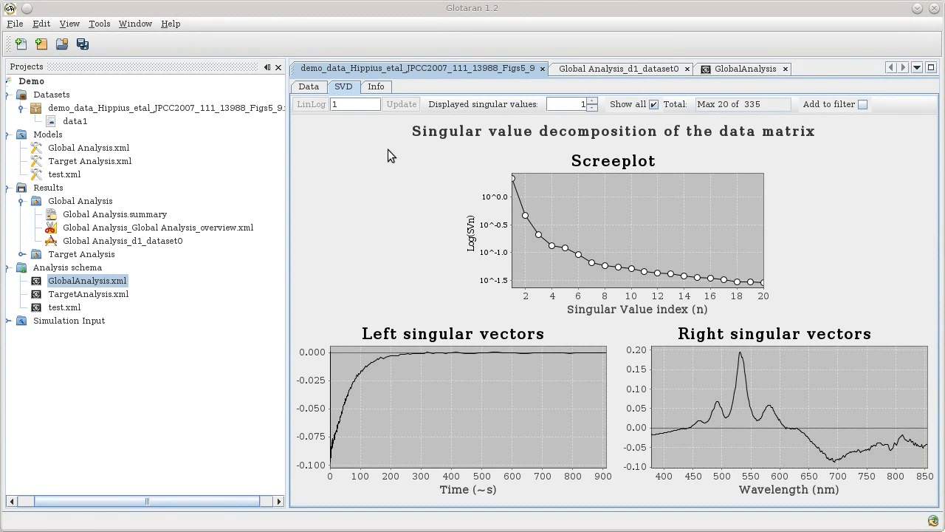
pyautogui.click(592, 101)
pyautogui.click(592, 101)
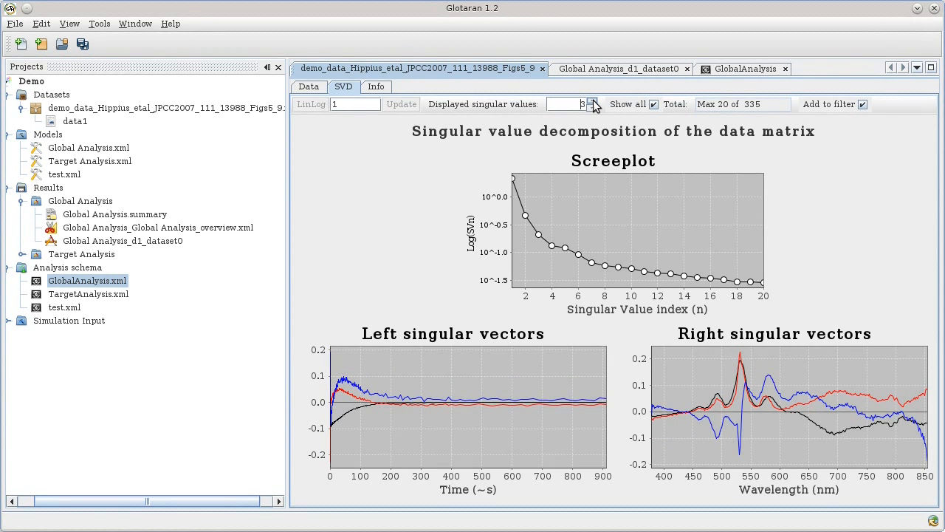
pyautogui.click(593, 101)
pyautogui.moveTo(319, 353); pyautogui.dragTo(364, 475)
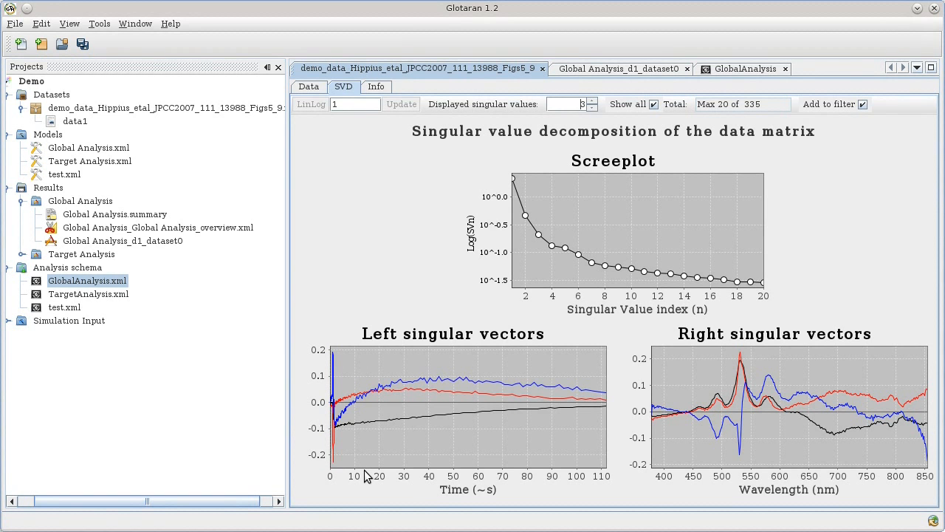
pyautogui.moveTo(318, 338); pyautogui.dragTo(363, 475)
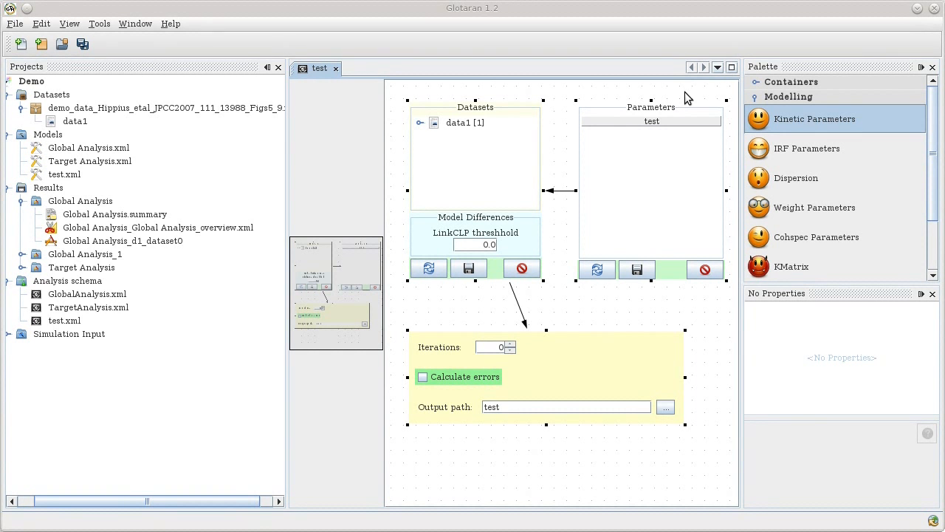
# Add Kinetic Parameters with 3 components to the Parameters box.
pyautogui.moveTo(789, 115); pyautogui.dragTo(631, 141)
pyautogui.click(639, 133)
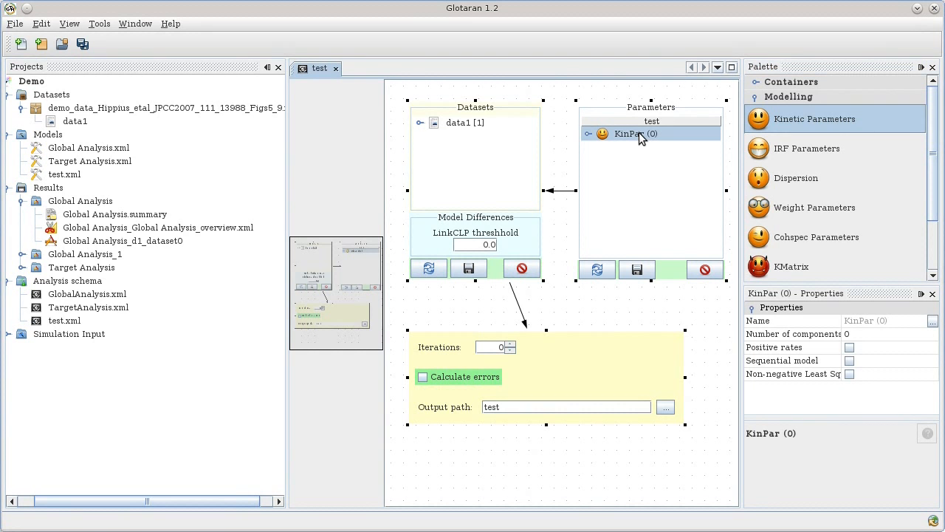
pyautogui.click(859, 333)
pyautogui.write('3')
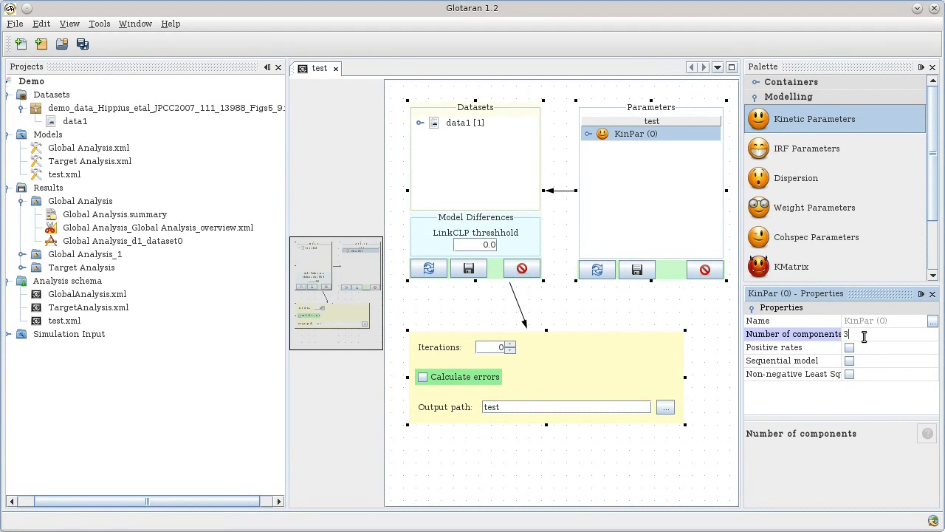
pyautogui.press('Return')
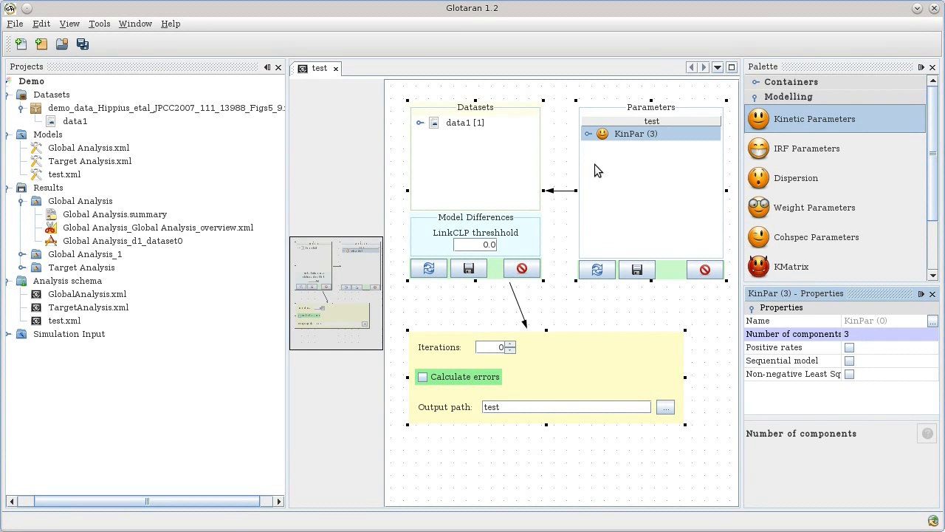
# Set the three rate starting values to 0.5, 0.05 and 0.01.
pyautogui.click(588, 134)
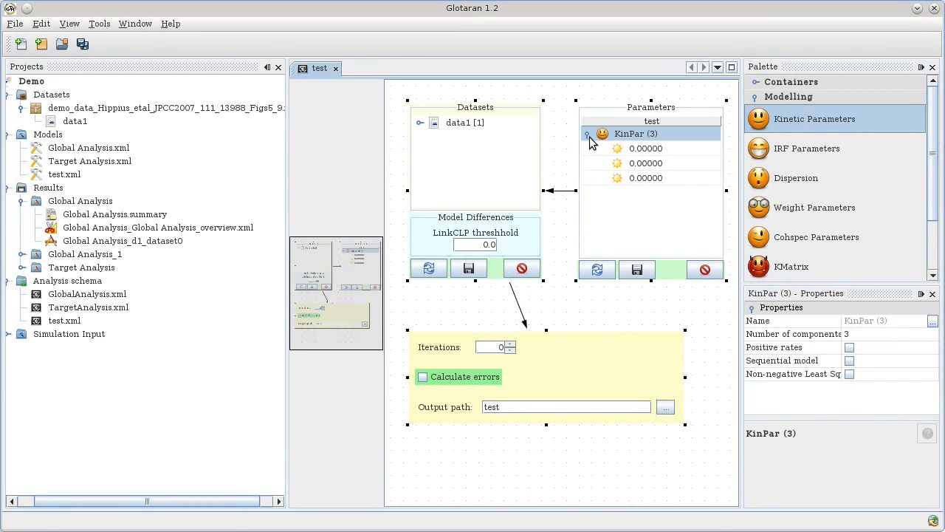
pyautogui.click(642, 150)
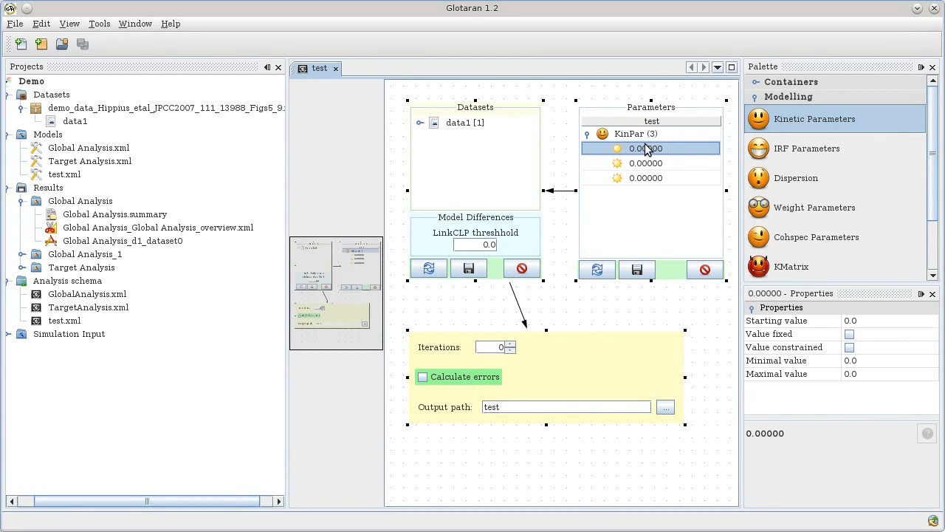
pyautogui.click(869, 320)
pyautogui.write('0.5')
pyautogui.press('Return')
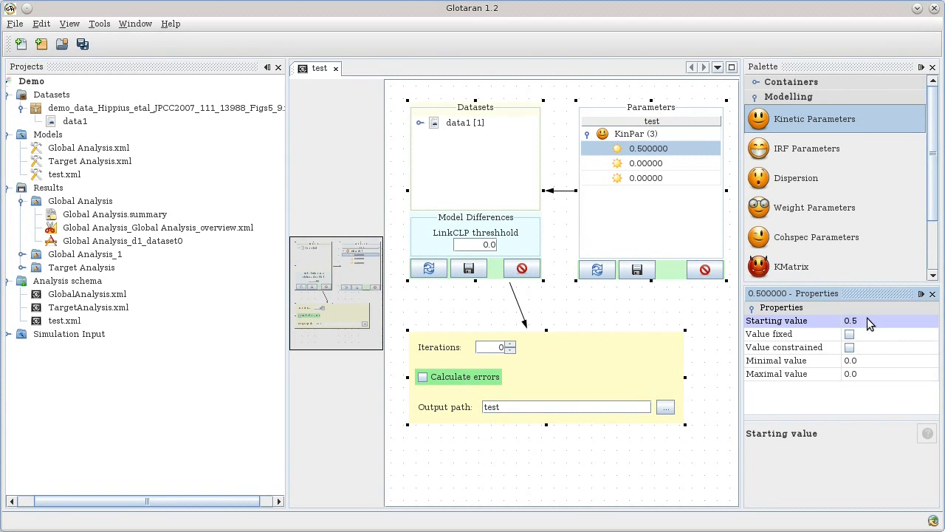
pyautogui.click(670, 164)
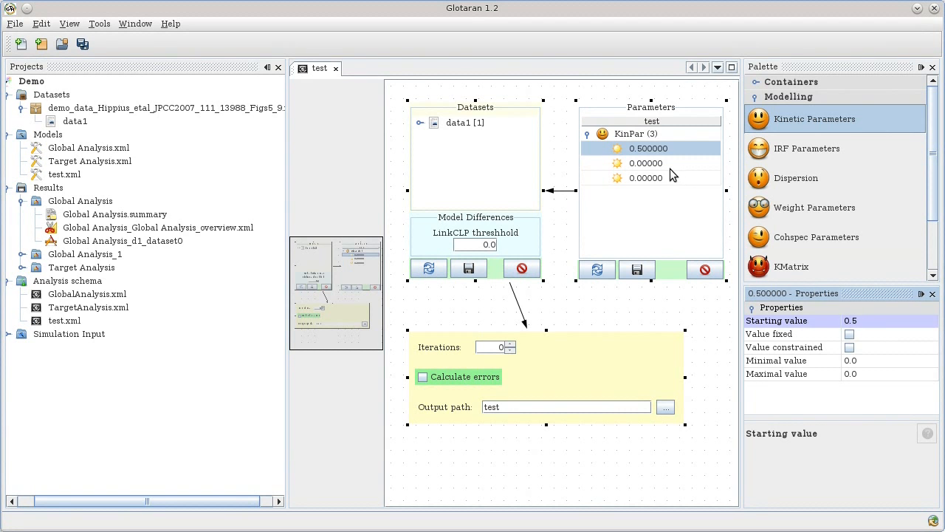
pyautogui.click(876, 320)
pyautogui.write('0.05')
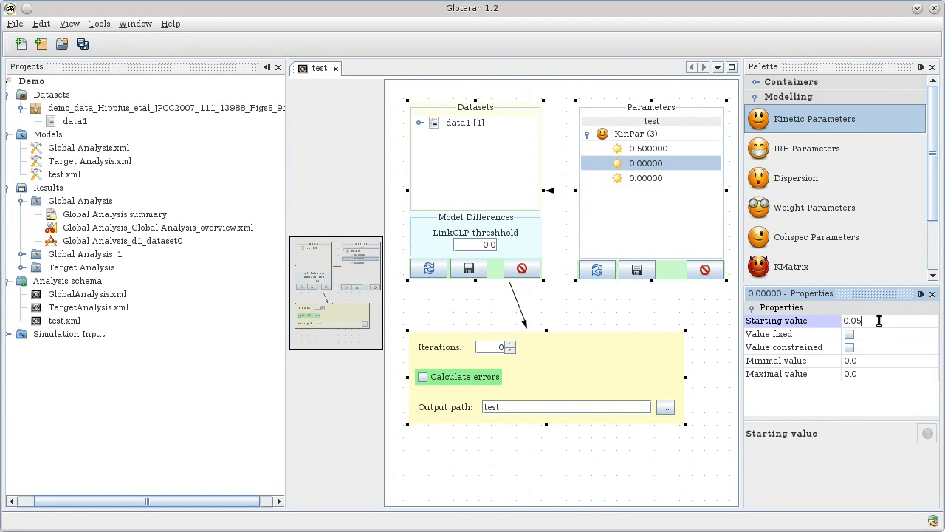
pyautogui.press('Return')
pyautogui.click(671, 178)
pyautogui.click(882, 321)
pyautogui.write('0.01')
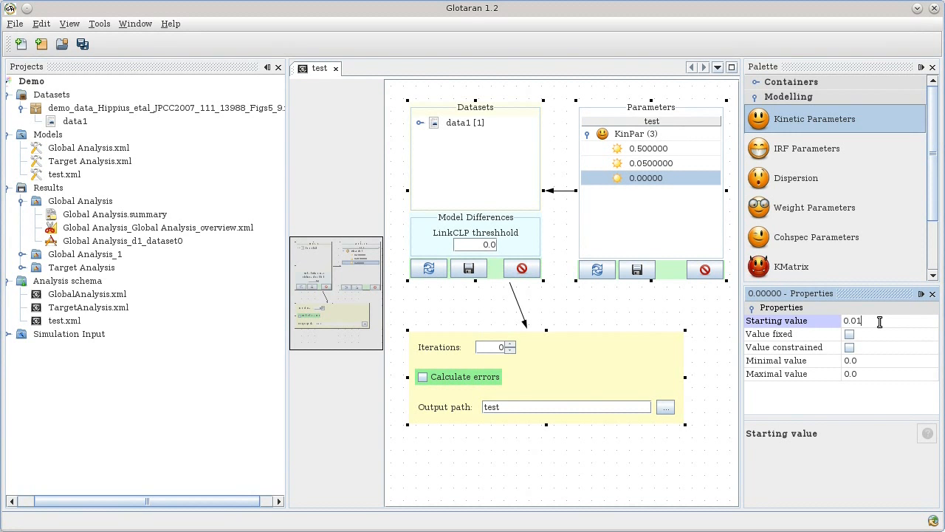
pyautogui.press('Return')
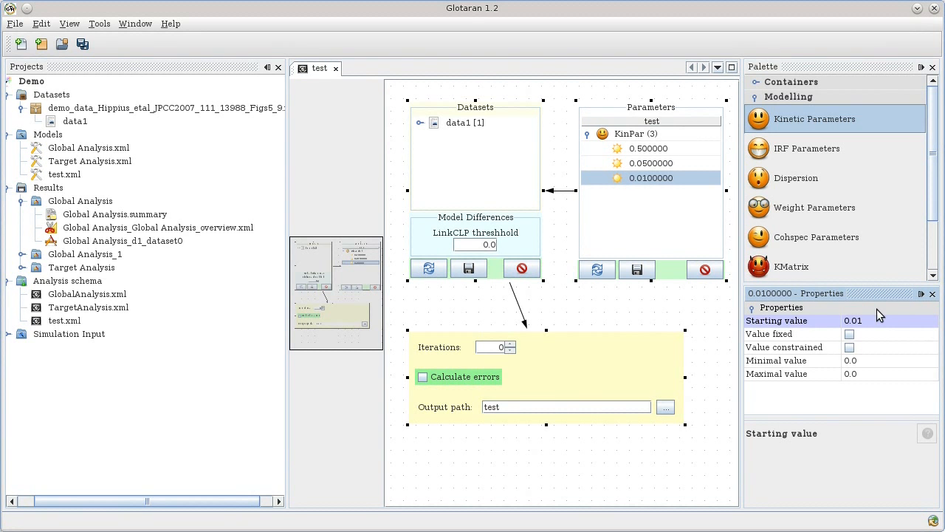
pyautogui.click(636, 133)
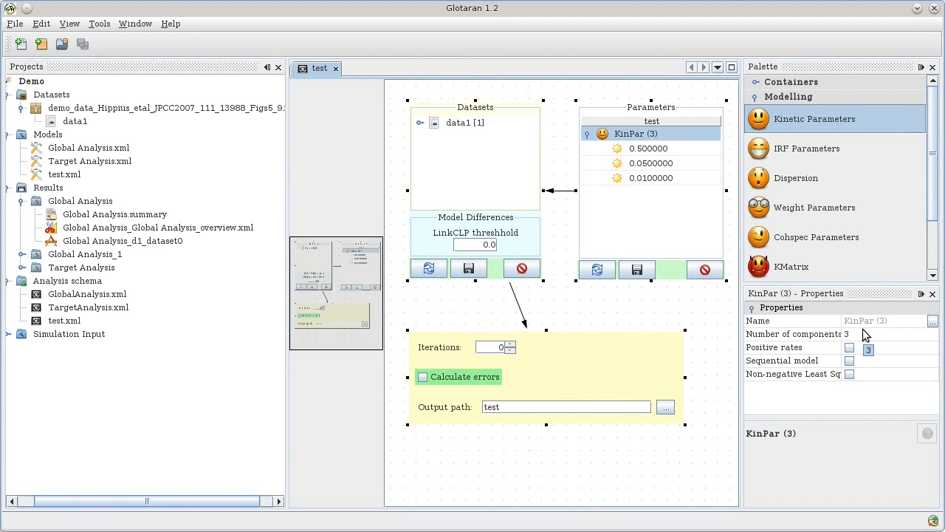
# Enable Sequential model and Positive rates for KinPar (3).
pyautogui.click(850, 361)
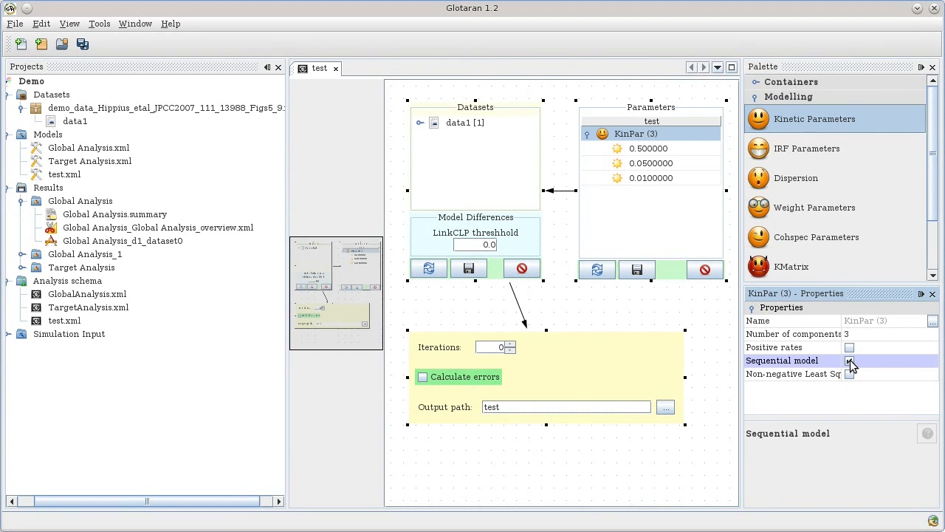
pyautogui.click(849, 349)
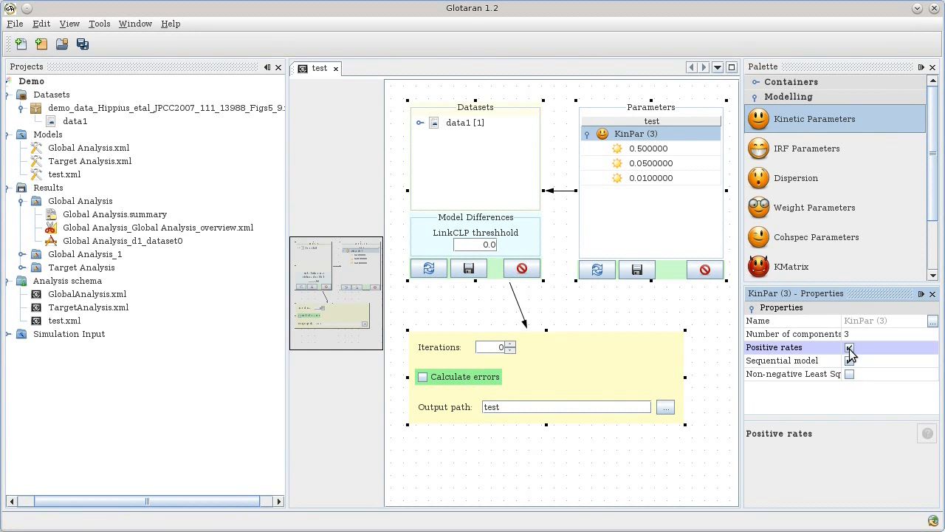
# Add Gaussian IRF parameters to the Parameters box and expand them.
pyautogui.click(816, 155)
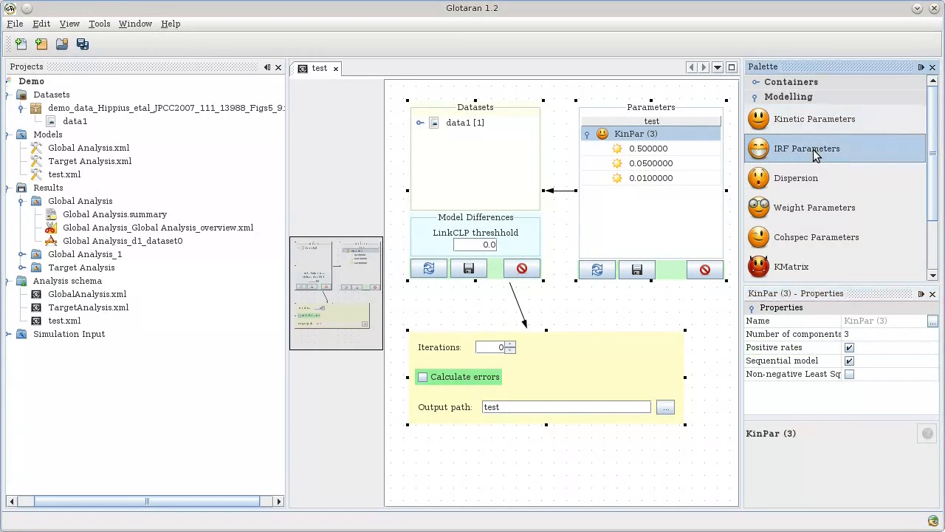
pyautogui.moveTo(815, 155); pyautogui.dragTo(643, 198)
pyautogui.click(644, 194)
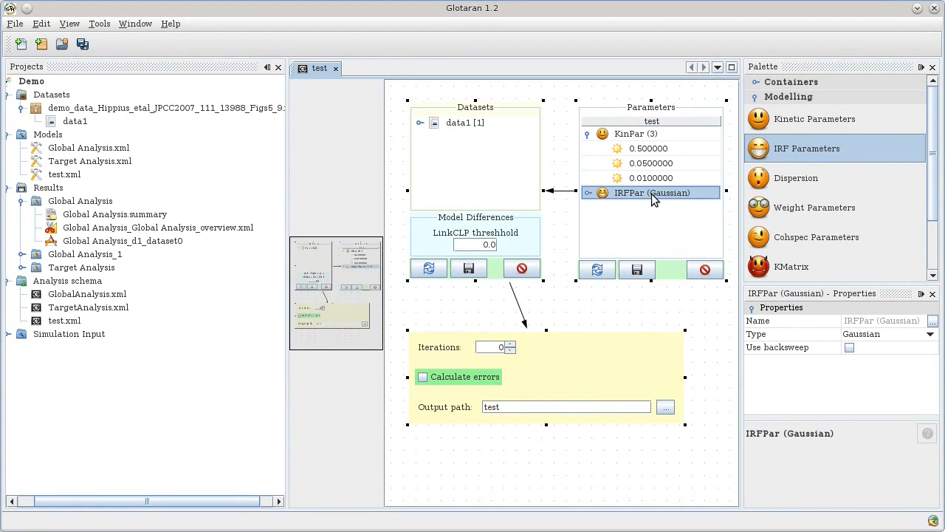
pyautogui.click(589, 193)
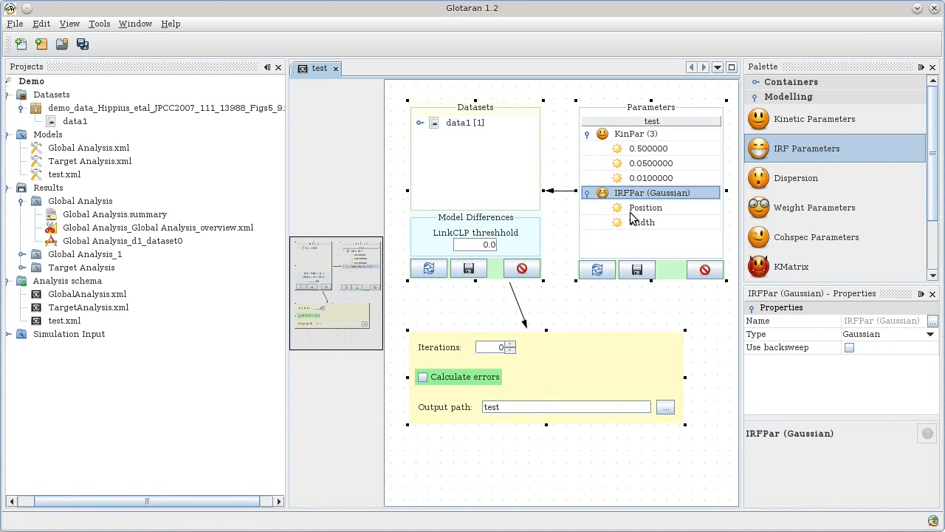
# Set the IRF Position starting value to 1.0 and Width to 0.2.
pyautogui.click(635, 209)
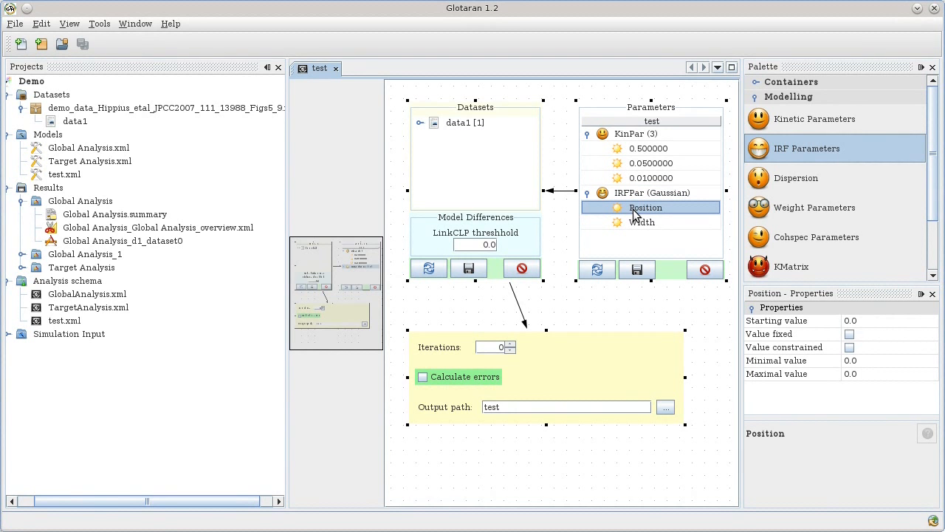
pyautogui.click(635, 223)
pyautogui.click(639, 210)
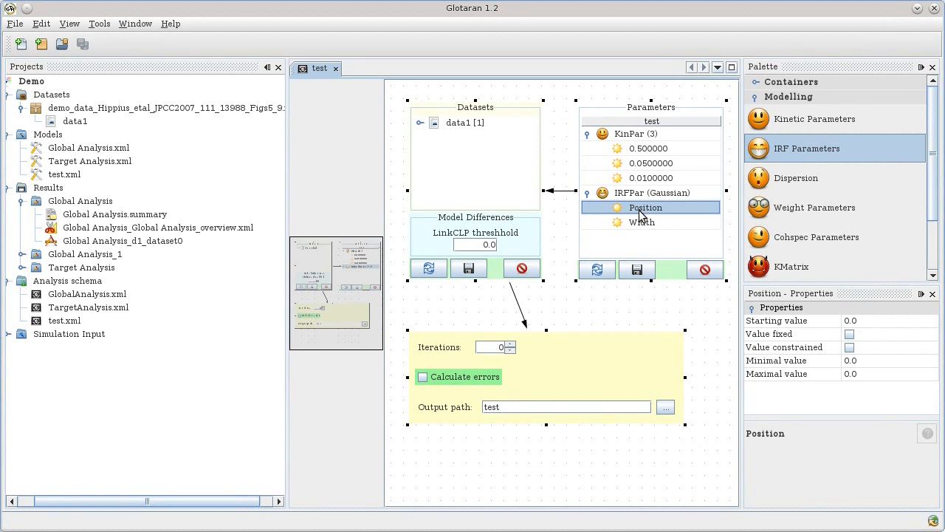
pyautogui.click(870, 320)
pyautogui.write('1')
pyautogui.press('Return')
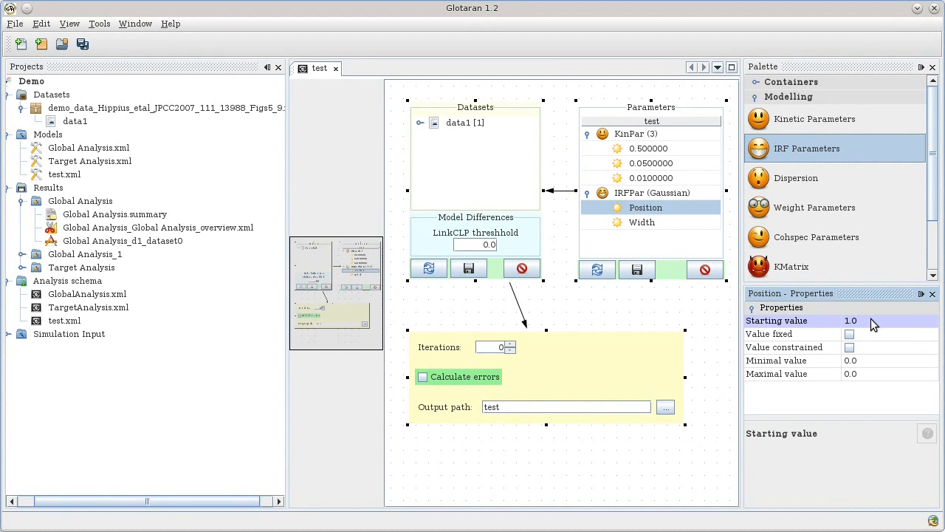
pyautogui.click(661, 223)
pyautogui.click(870, 320)
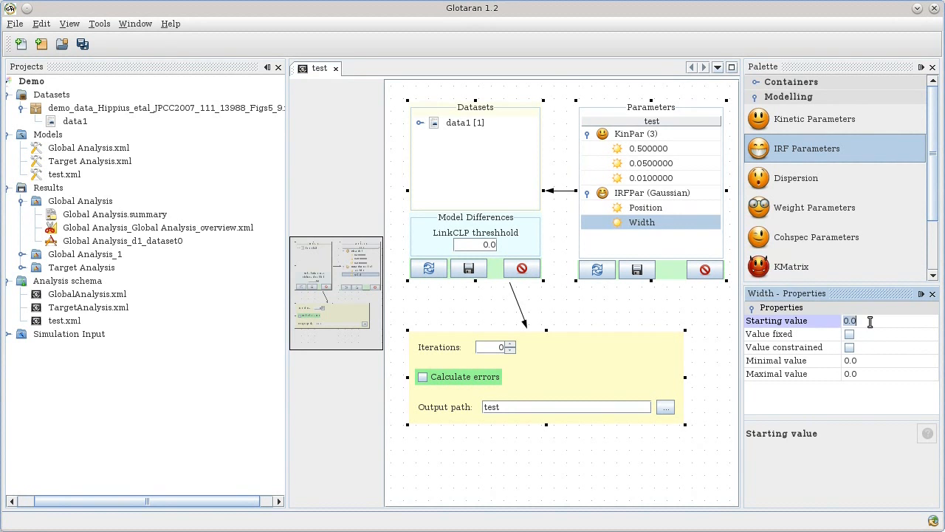
pyautogui.press('BackSpace')
pyautogui.press('BackSpace')
pyautogui.write('.2')
pyautogui.press('Return')
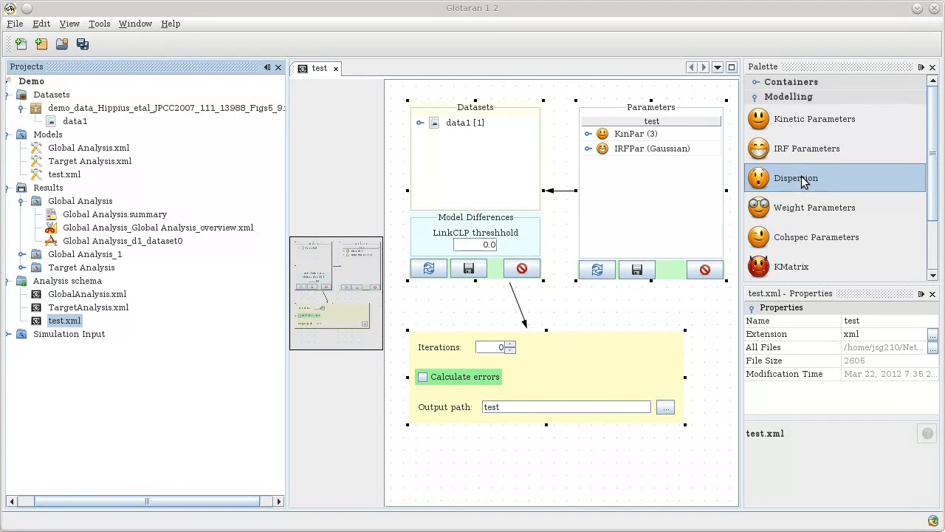
# Add a ParMu Dispersion with central wave 530 and polynomial order 3.
pyautogui.moveTo(803, 183); pyautogui.dragTo(666, 178)
pyautogui.click(675, 168)
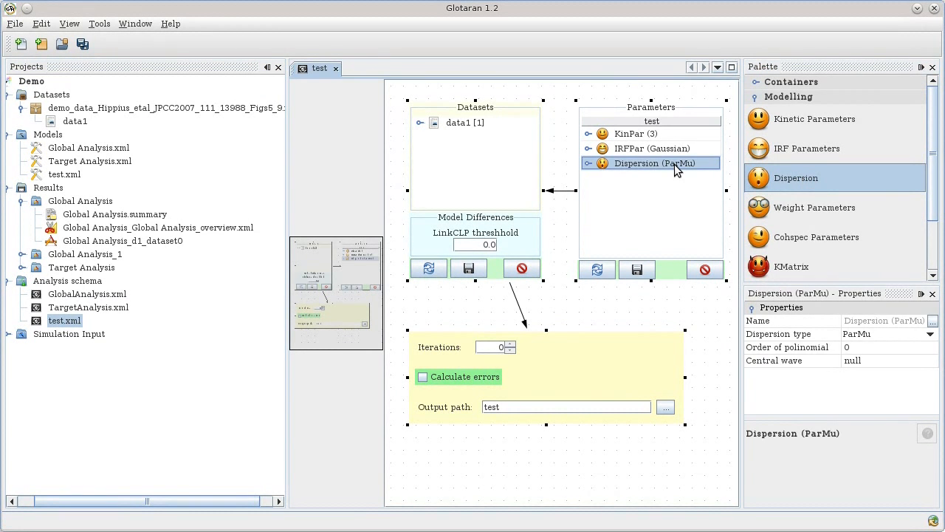
pyautogui.click(876, 360)
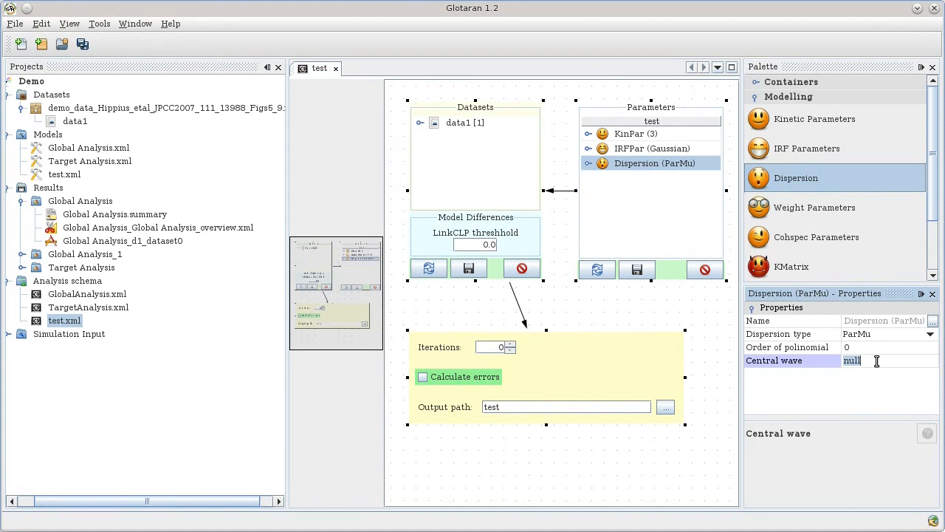
pyautogui.write('530')
pyautogui.press('Return')
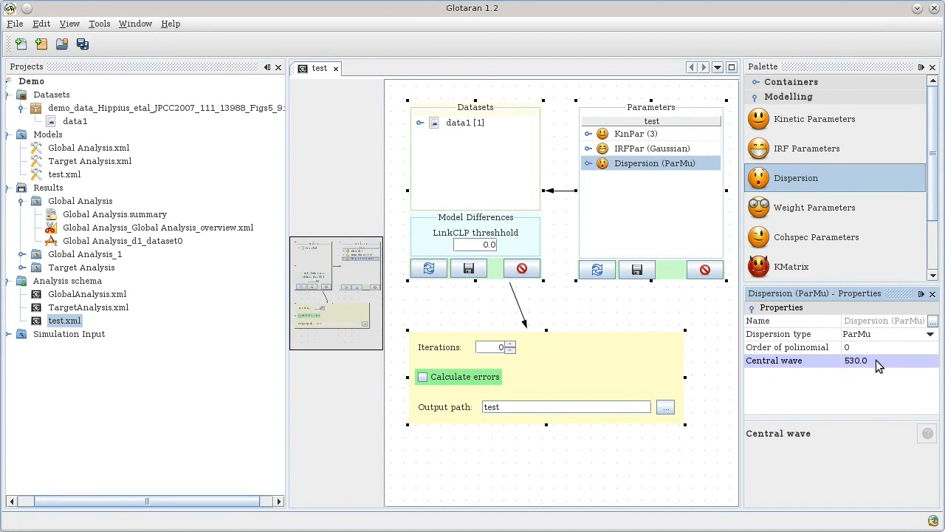
pyautogui.click(867, 348)
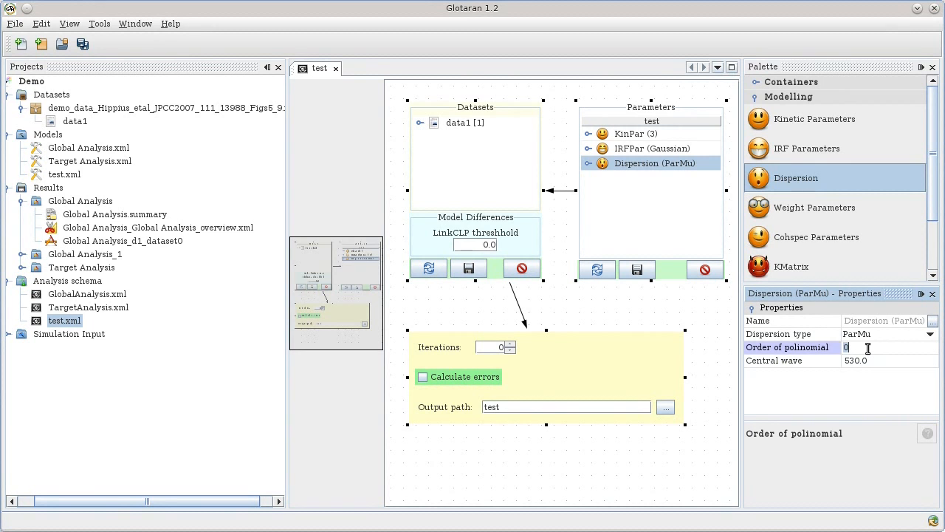
pyautogui.write('3')
pyautogui.press('Return')
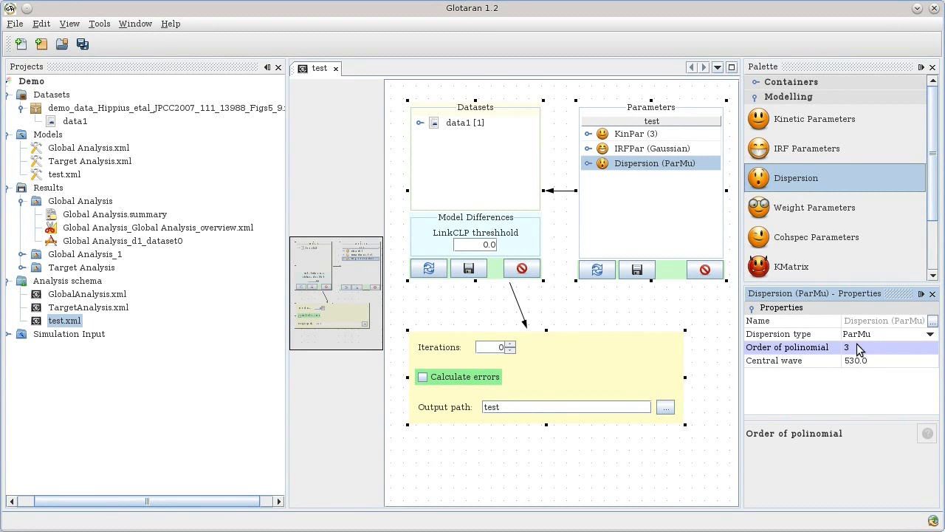
# Set the three dispersion coefficient starting values to 0.1, 0.01 and 0.001.
pyautogui.click(589, 163)
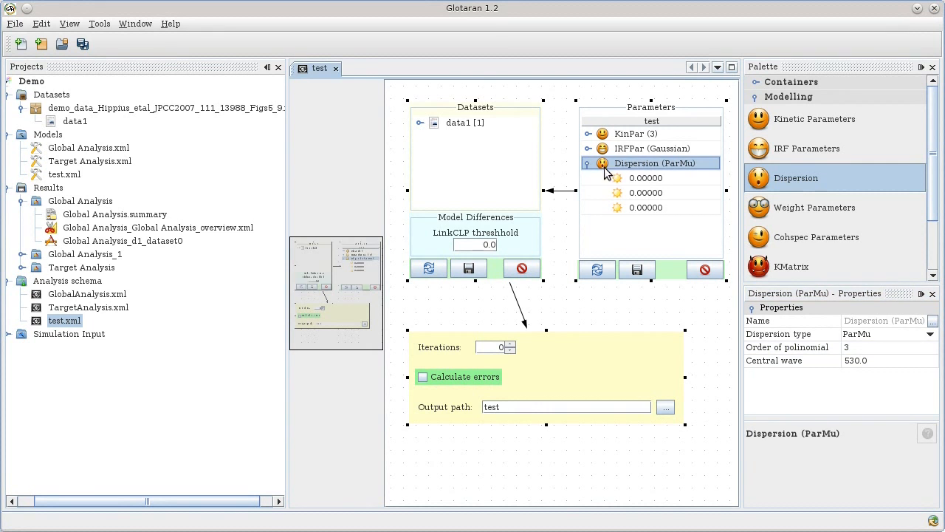
pyautogui.click(648, 181)
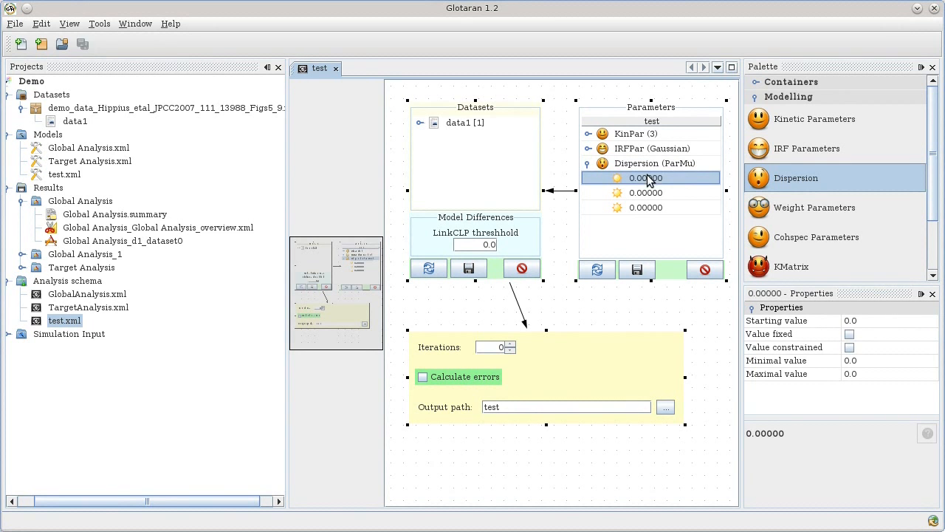
pyautogui.click(881, 319)
pyautogui.write('0.1')
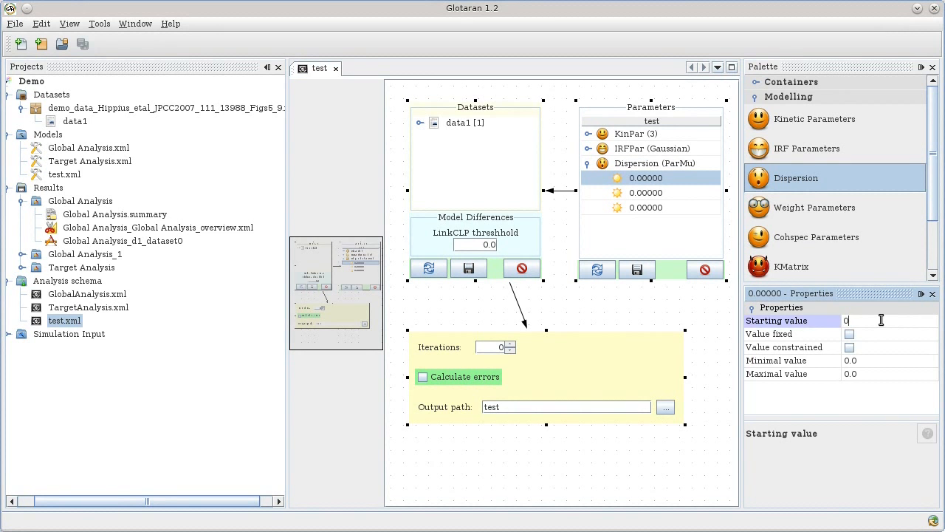
pyautogui.press('Return')
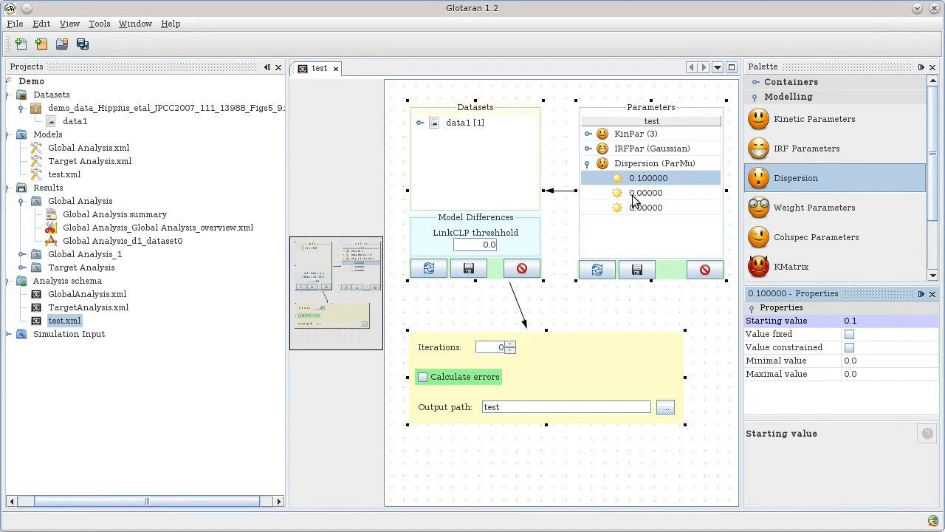
pyautogui.click(637, 193)
pyautogui.click(874, 320)
pyautogui.write('0.01')
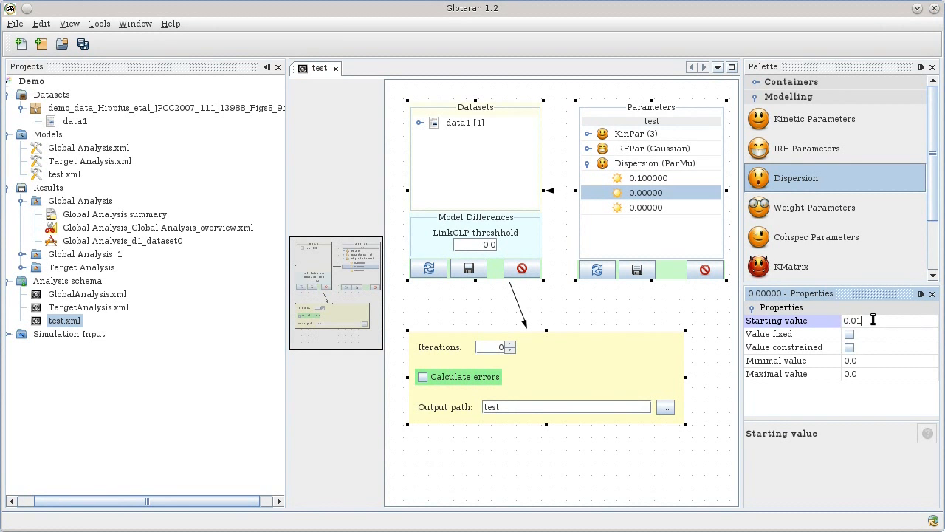
pyautogui.press('Return')
pyautogui.click(655, 208)
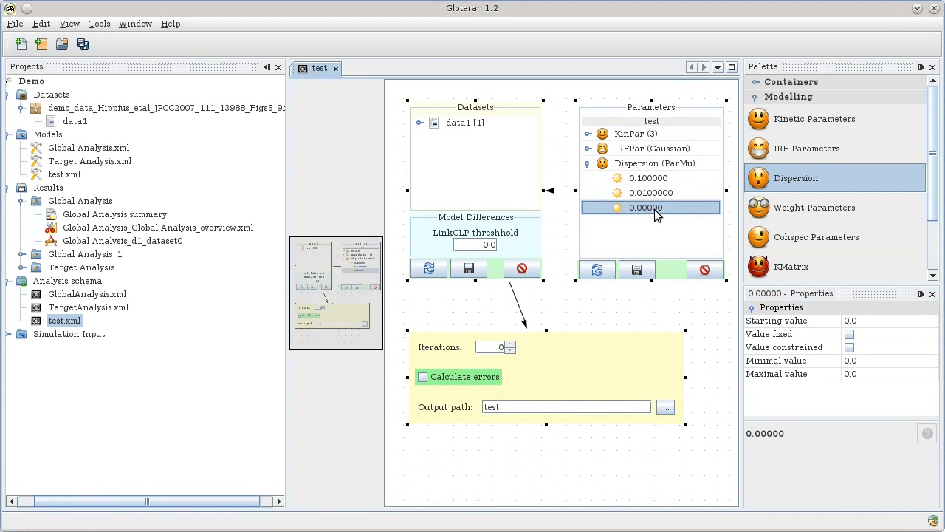
pyautogui.click(874, 320)
pyautogui.write('0.001')
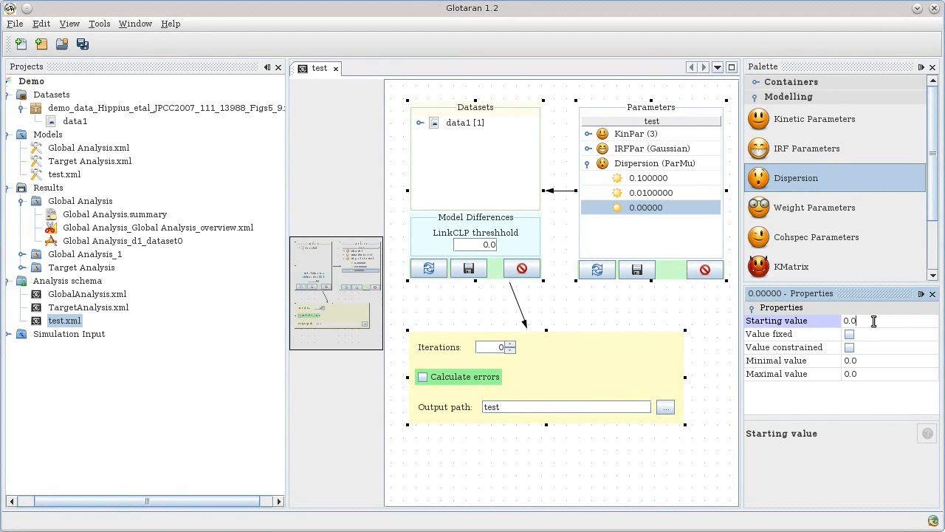
pyautogui.press('Return')
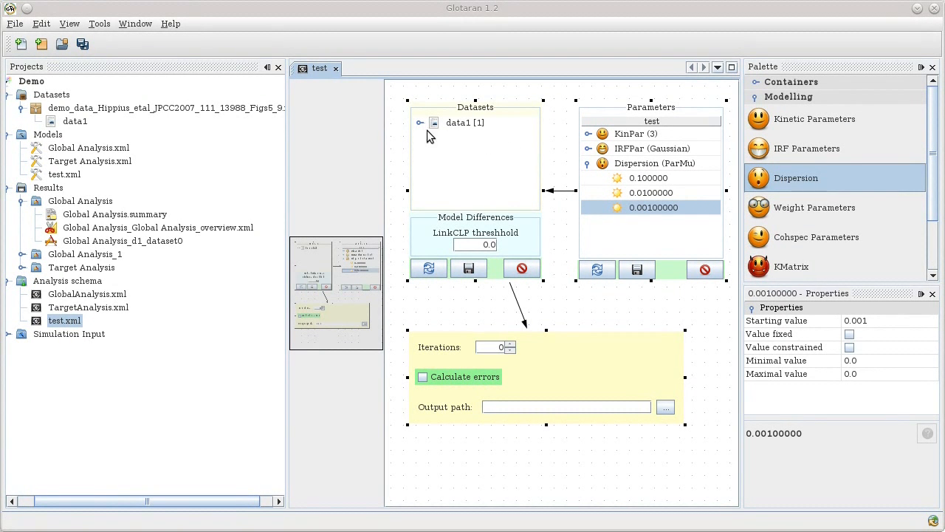
# Save all project changes, set the schema's output path to 'test', and select the iterations count.
pyautogui.click(84, 44)
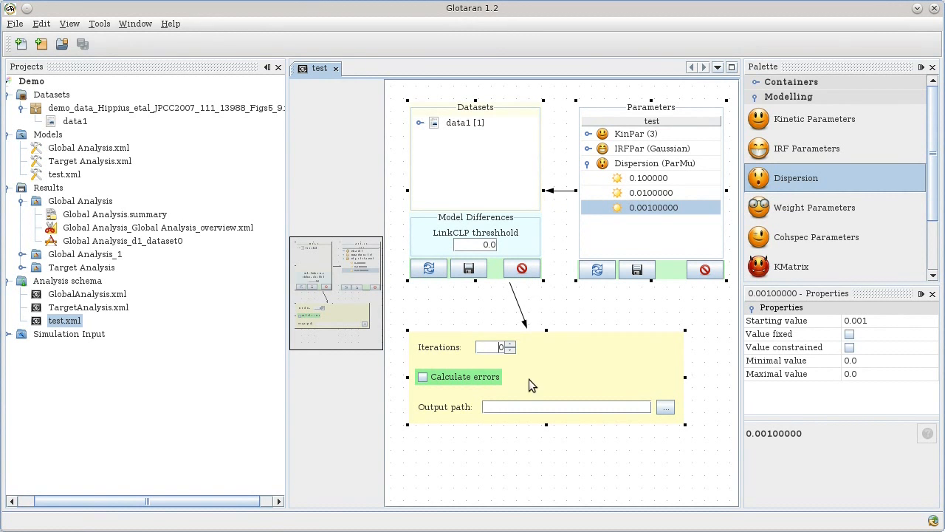
pyautogui.click(529, 408)
pyautogui.write('test')
pyautogui.moveTo(500, 350); pyautogui.dragTo(508, 349)
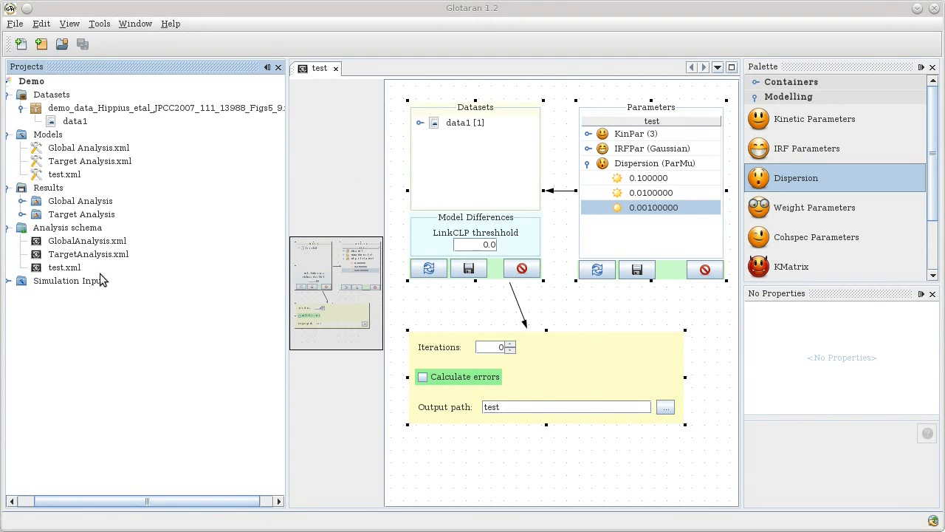
# Run the test.xml analysis, expand its new test results, and select test_d1_dataset0.
pyautogui.rightClick(69, 274)
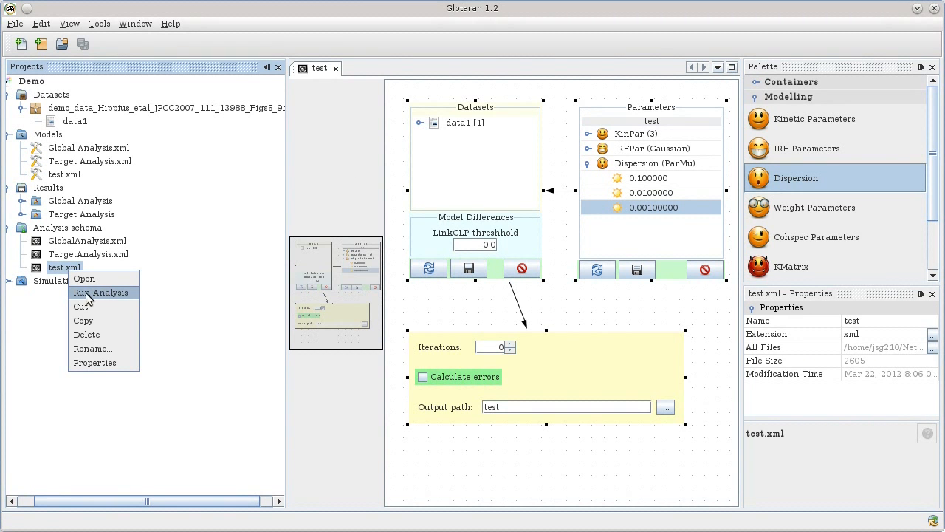
pyautogui.click(128, 292)
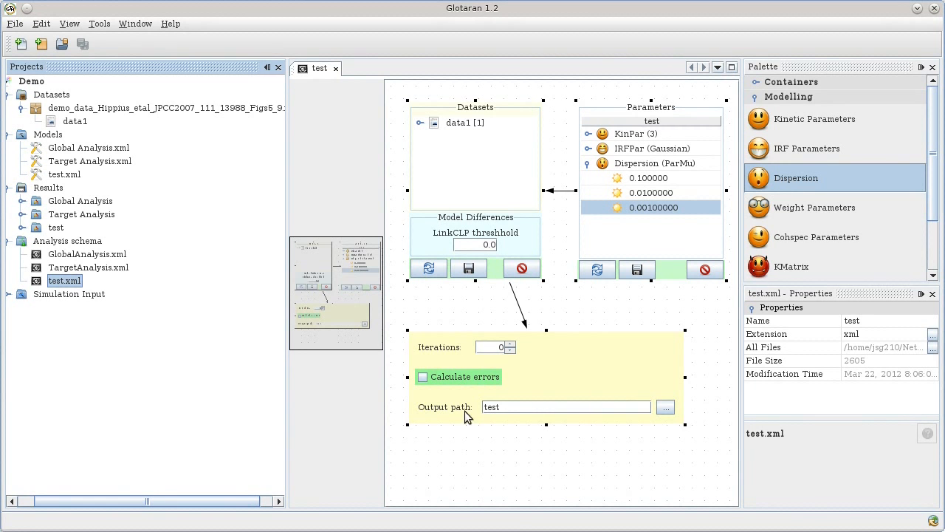
pyautogui.click(22, 228)
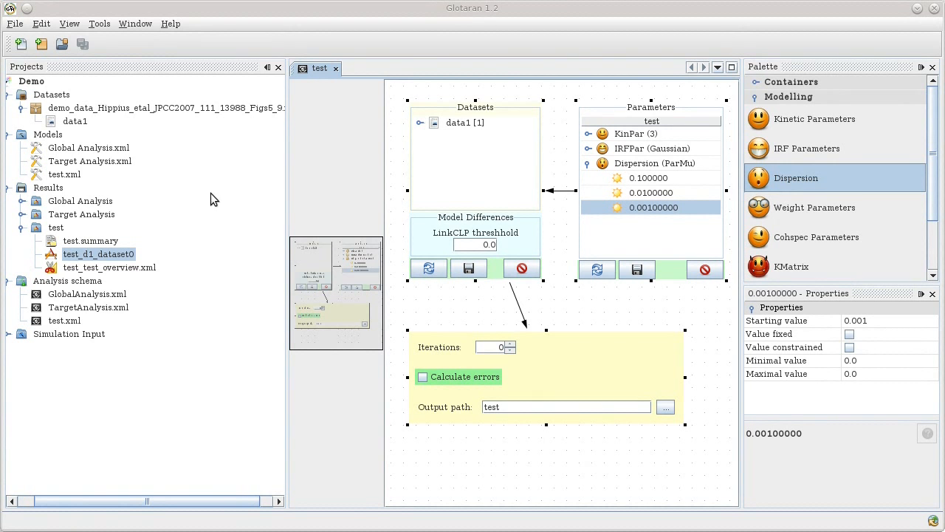
pyautogui.click(94, 260)
# Open the test_d1_dataset0 results, then zoom into and back out of the Left singular vectors plot.
pyautogui.doubleClick(94, 259)
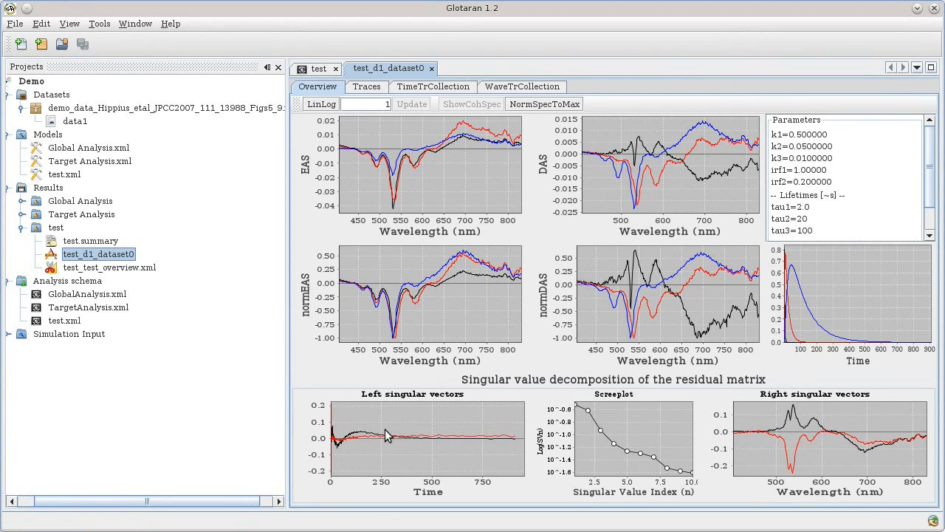
pyautogui.moveTo(328, 418); pyautogui.dragTo(400, 463)
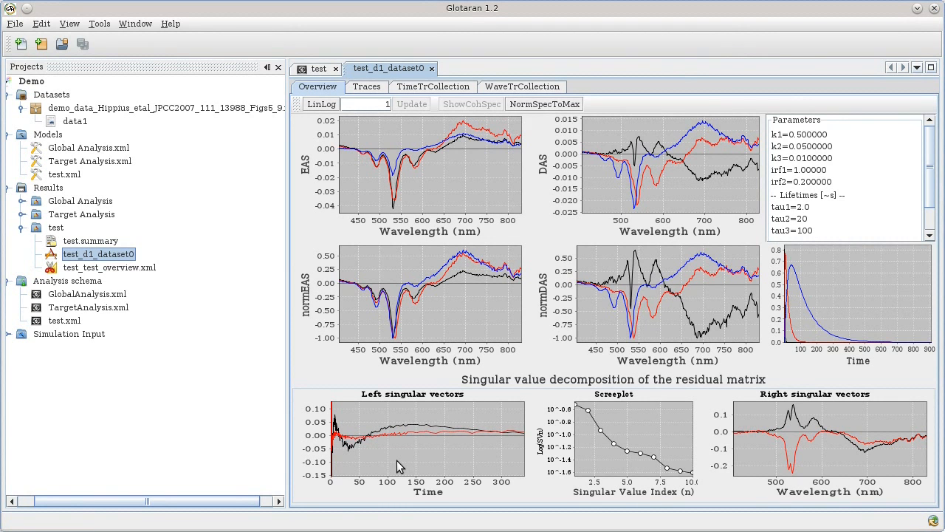
pyautogui.moveTo(393, 446); pyautogui.dragTo(370, 419)
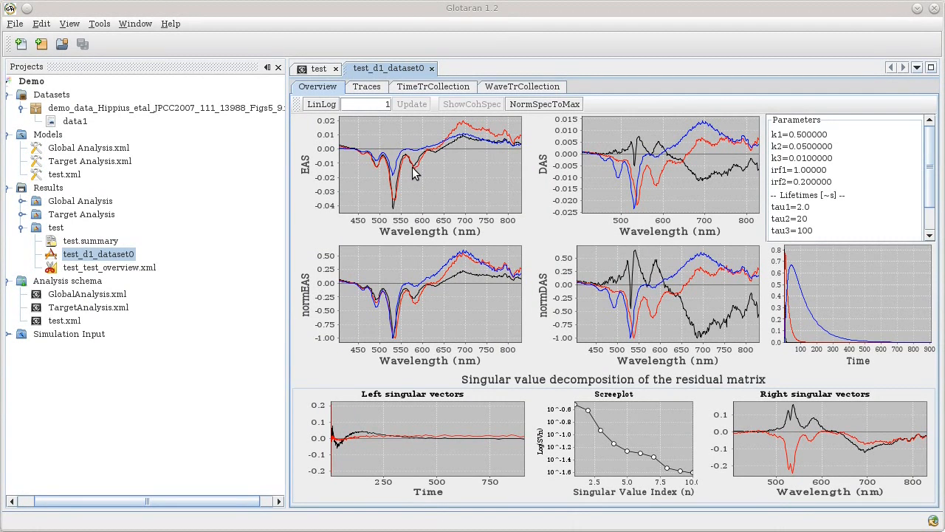
# Inspect the fitted traces, time trace and spectrum, and compute the residual SVD on a zoomed heat-map region.
pyautogui.click(371, 90)
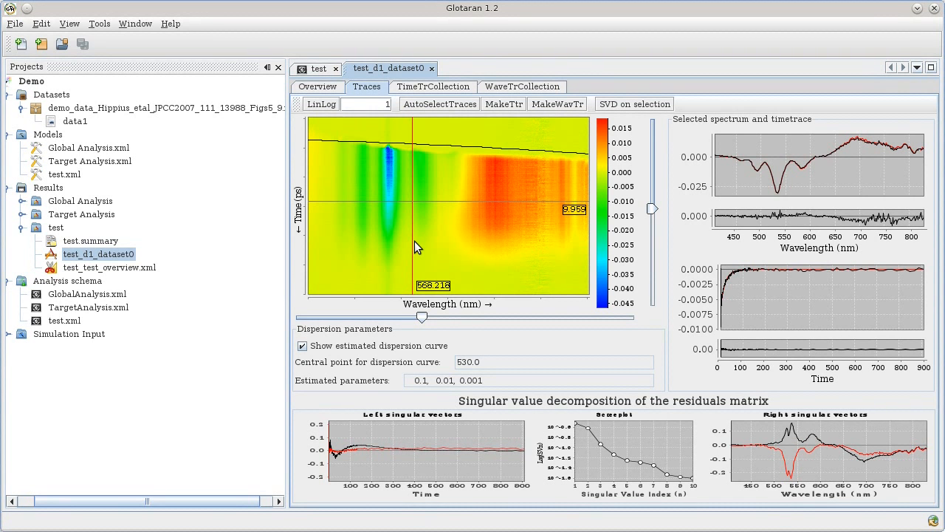
pyautogui.moveTo(422, 317)
pyautogui.mouseDown()
pyautogui.moveTo(507, 320)
pyautogui.moveTo(411, 317)
pyautogui.moveTo(517, 325)
pyautogui.moveTo(408, 321)
pyautogui.mouseUp()
pyautogui.moveTo(653, 199); pyautogui.dragTo(664, 255)
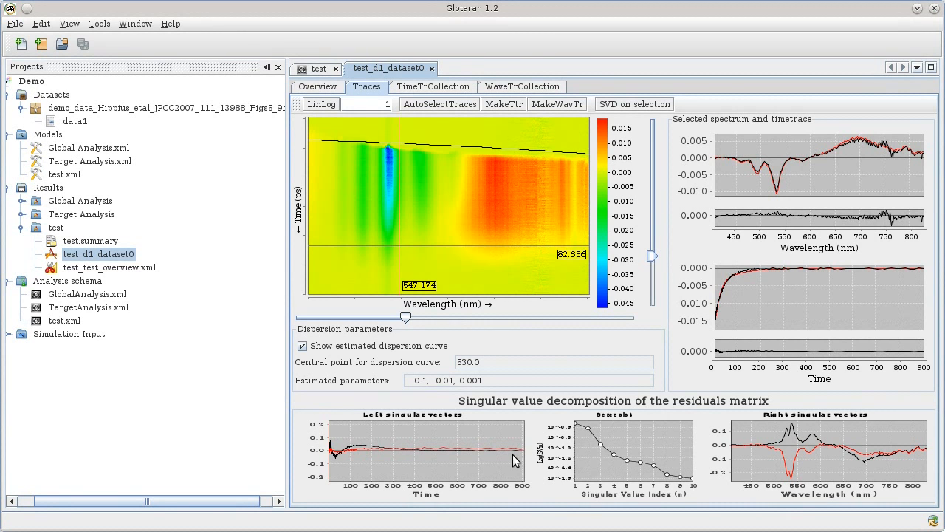
pyautogui.moveTo(370, 131); pyautogui.dragTo(415, 239)
pyautogui.click(635, 104)
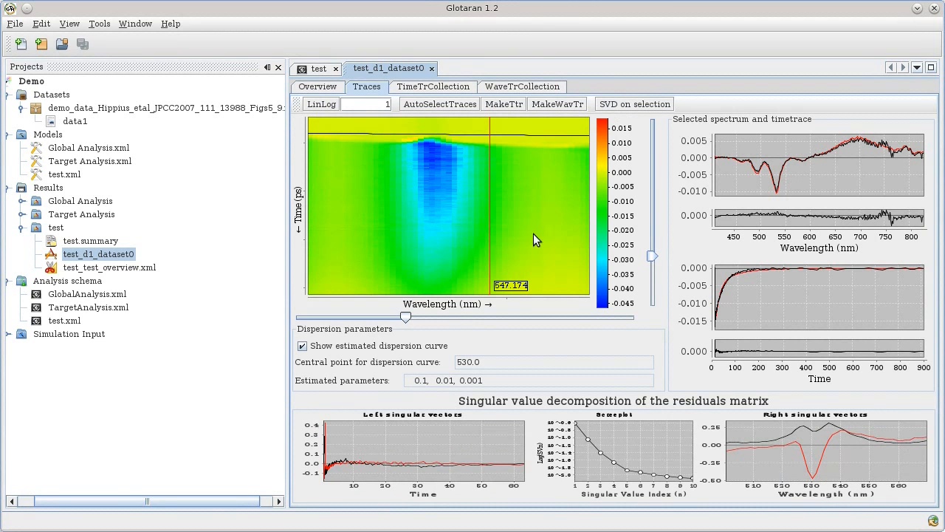
pyautogui.moveTo(436, 231); pyautogui.dragTo(413, 184)
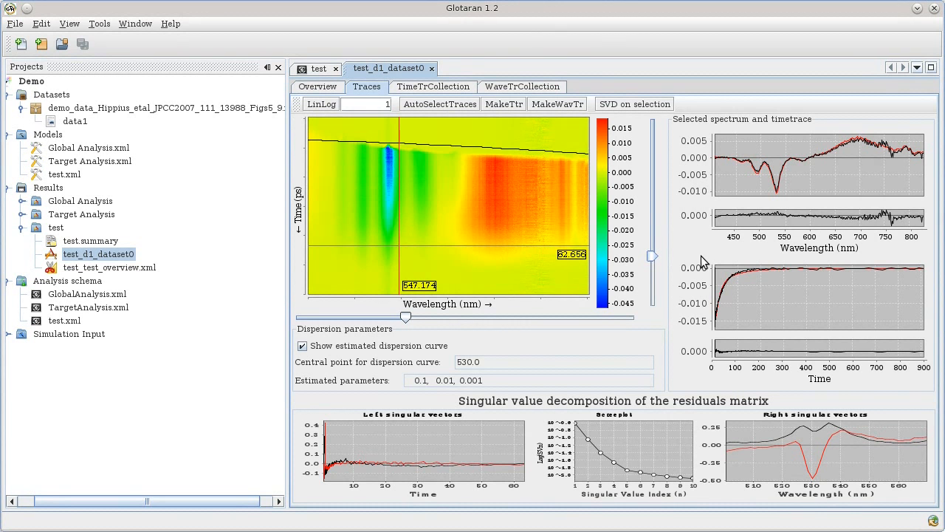
# Reopen the test schema and set its iterations to 5.
pyautogui.doubleClick(67, 322)
pyautogui.moveTo(496, 348); pyautogui.dragTo(551, 351)
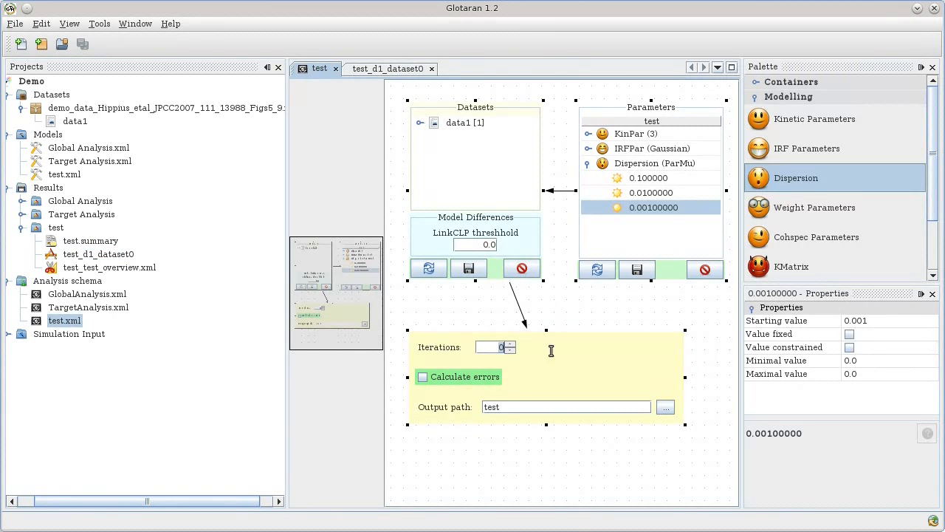
pyautogui.write('5')
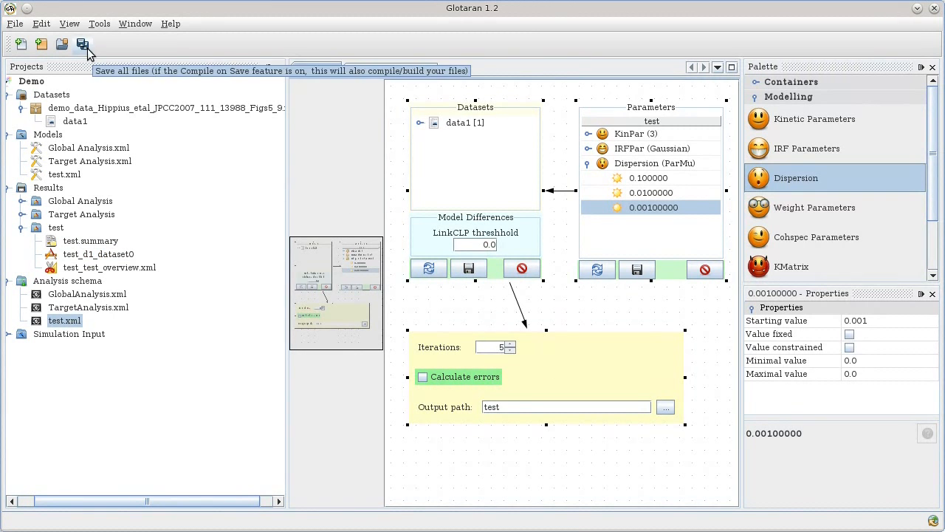
# Save all files and rerun the test.xml analysis schema.
pyautogui.click(83, 45)
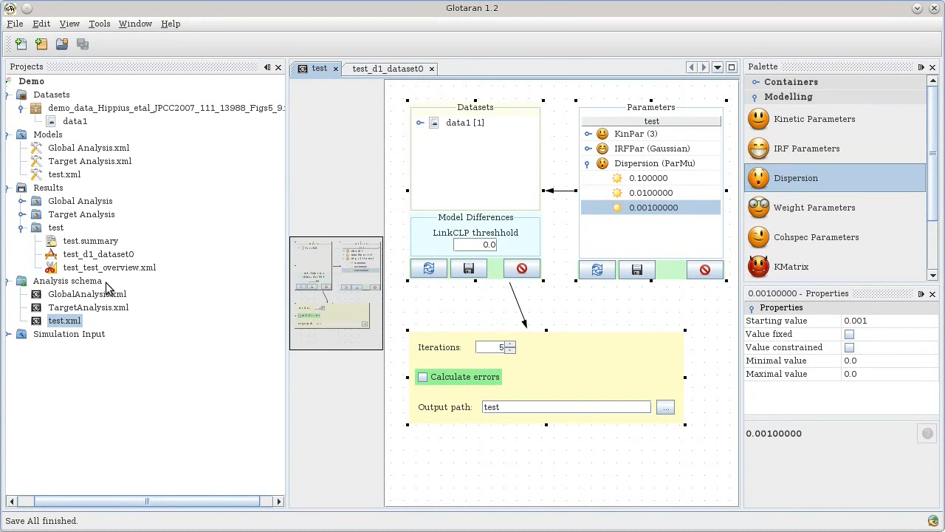
pyautogui.rightClick(71, 319)
pyautogui.click(106, 339)
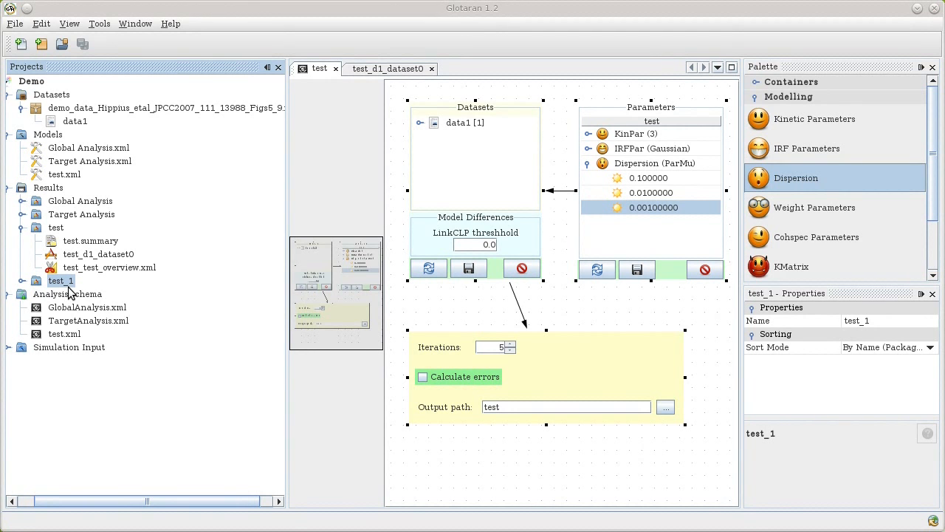
# Open test_1.summary and highlight its iteration count, residual error 0.000540739, and fitted kinetic parameters.
pyautogui.click(22, 281)
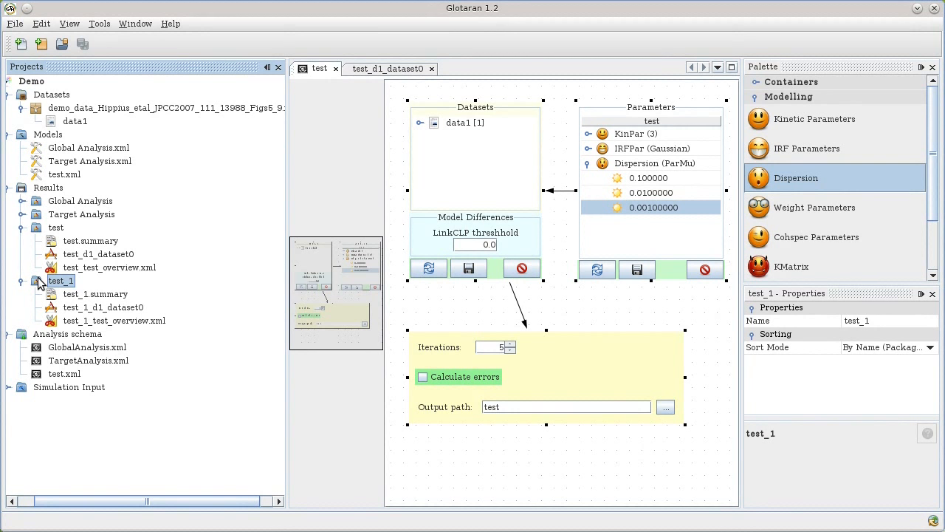
pyautogui.doubleClick(79, 298)
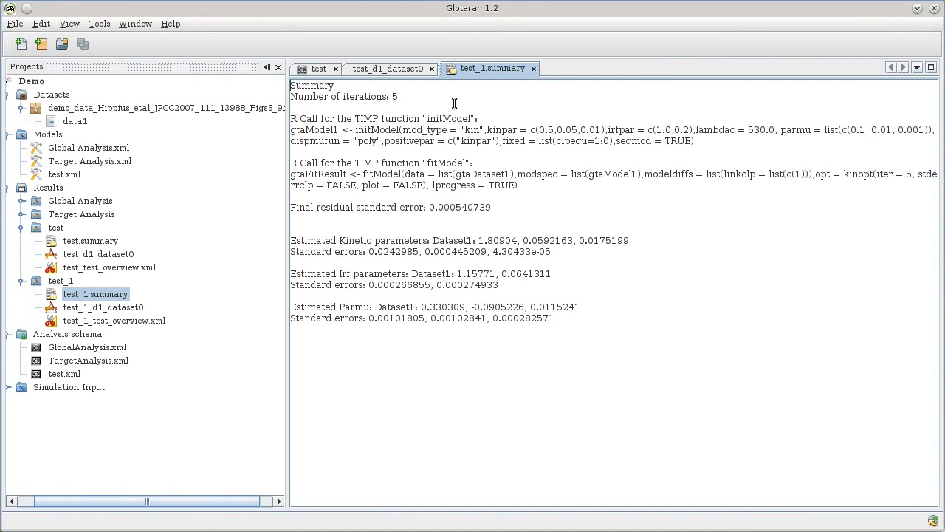
pyautogui.moveTo(398, 97); pyautogui.dragTo(345, 97)
pyautogui.click(563, 129)
pyautogui.moveTo(427, 118); pyautogui.dragTo(470, 201)
pyautogui.click(521, 240)
pyautogui.moveTo(505, 206); pyautogui.dragTo(414, 209)
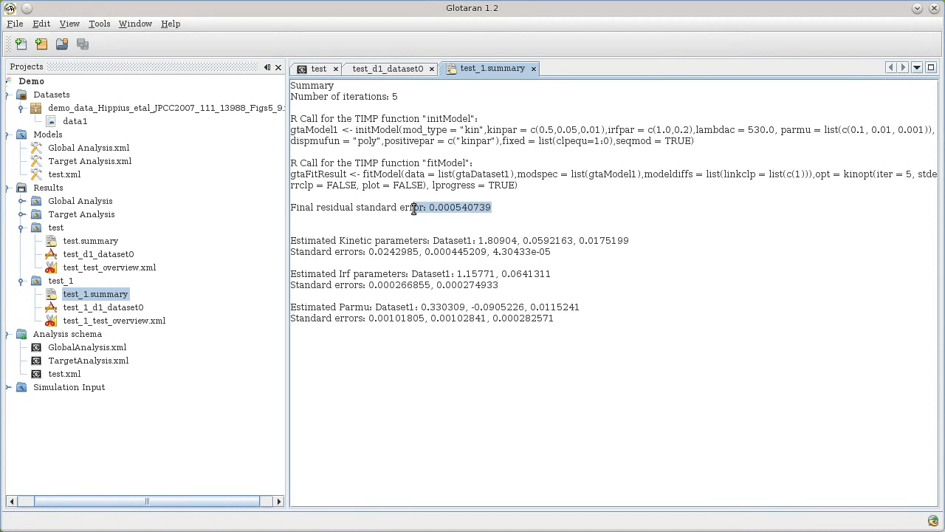
pyautogui.click(400, 233)
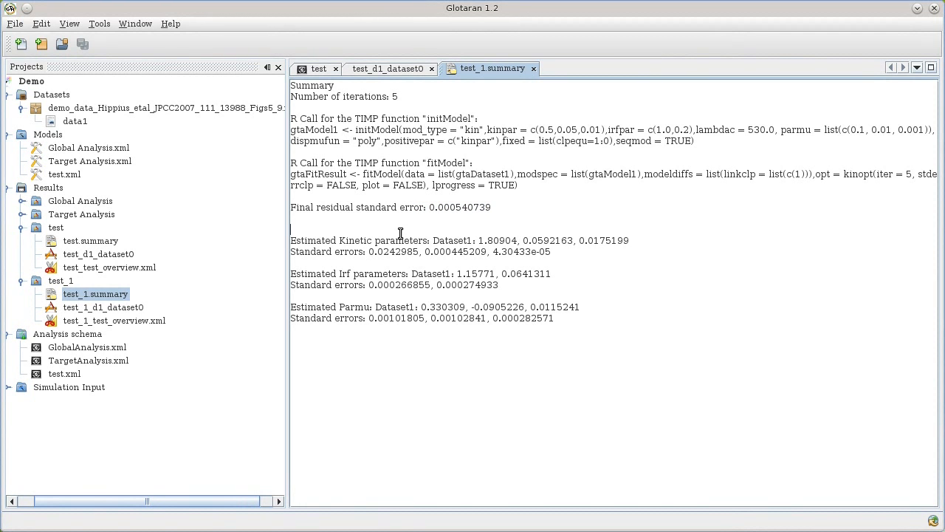
pyautogui.moveTo(478, 240); pyautogui.dragTo(669, 240)
pyautogui.moveTo(454, 273); pyautogui.dragTo(340, 251)
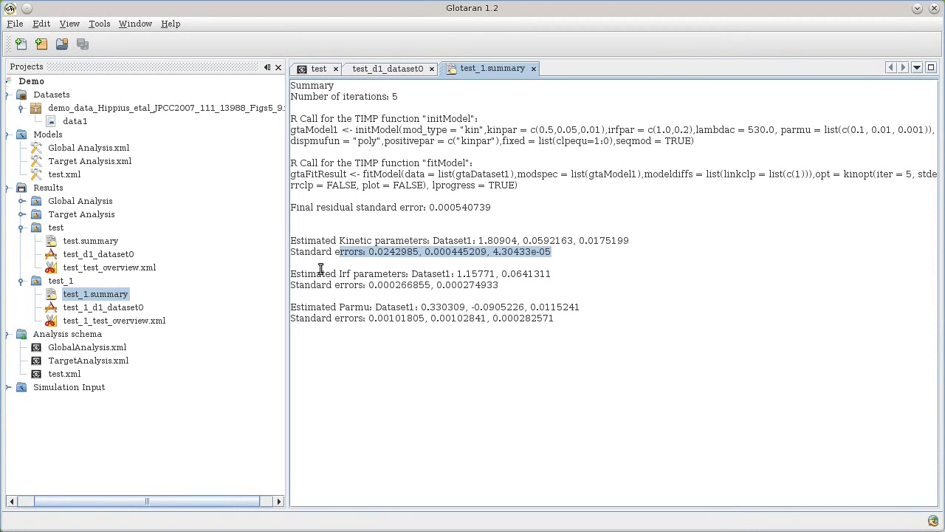
pyautogui.click(444, 286)
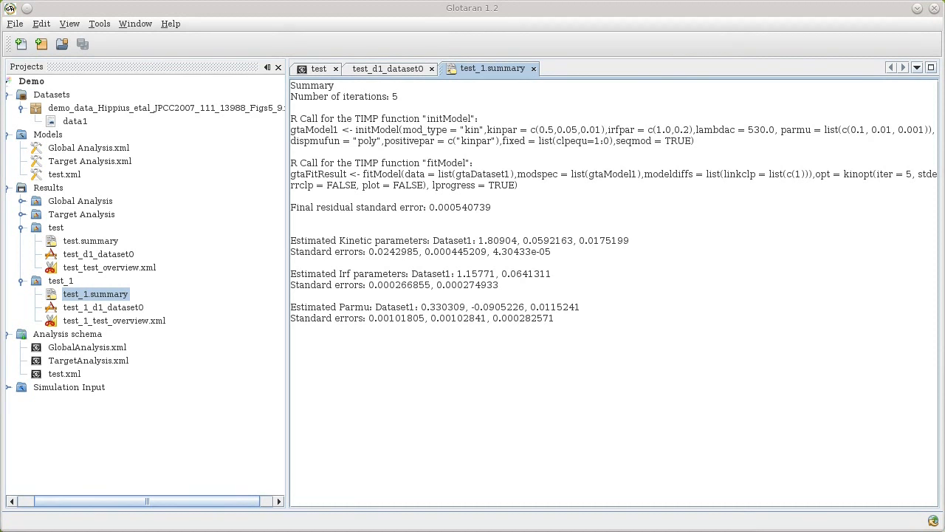
# Open the test_1_test_overview.xml results.
pyautogui.doubleClick(147, 318)
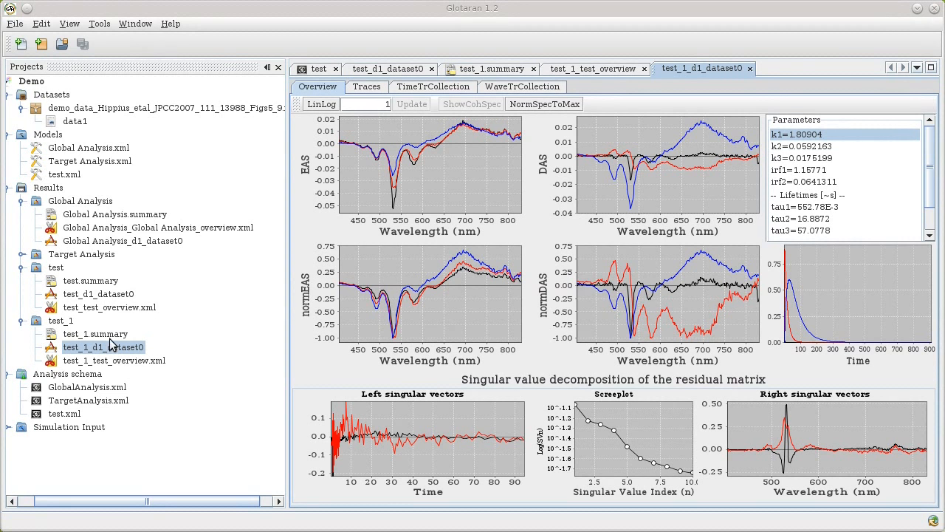
pyautogui.click(86, 350)
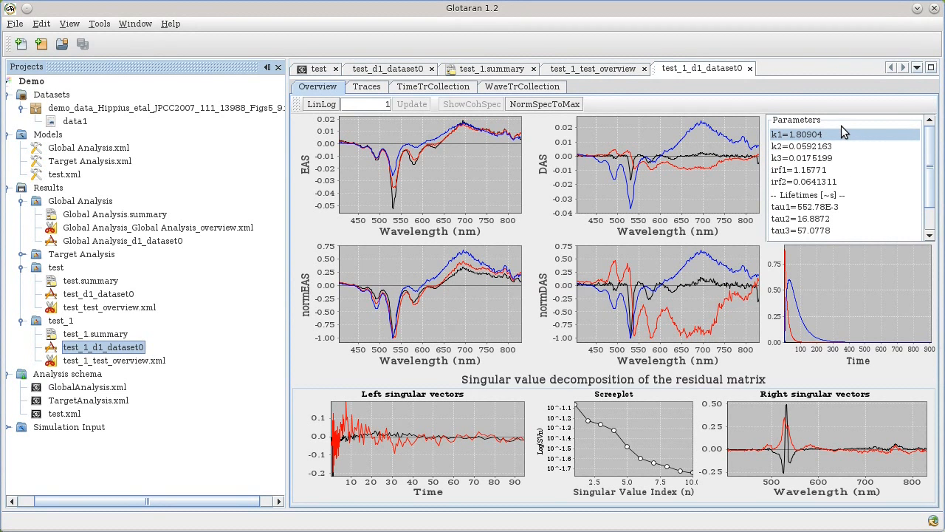
pyautogui.click(823, 146)
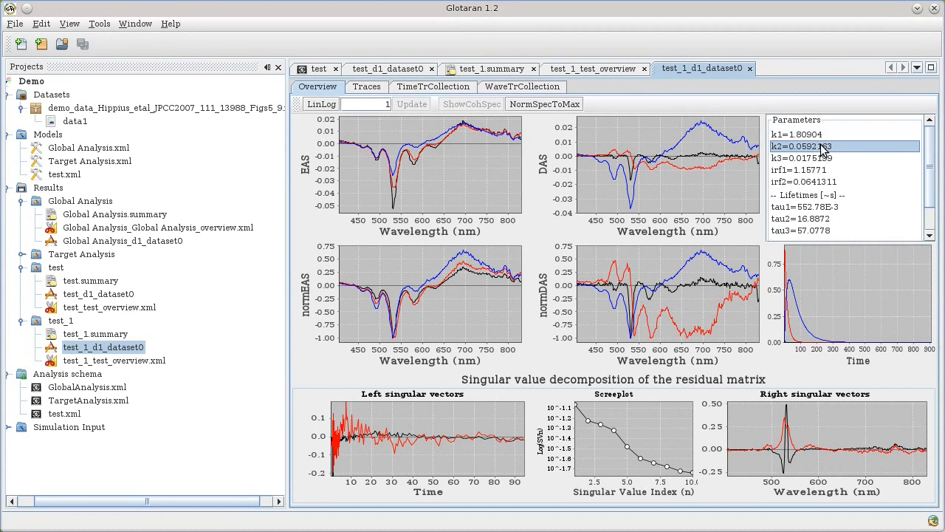
pyautogui.click(825, 159)
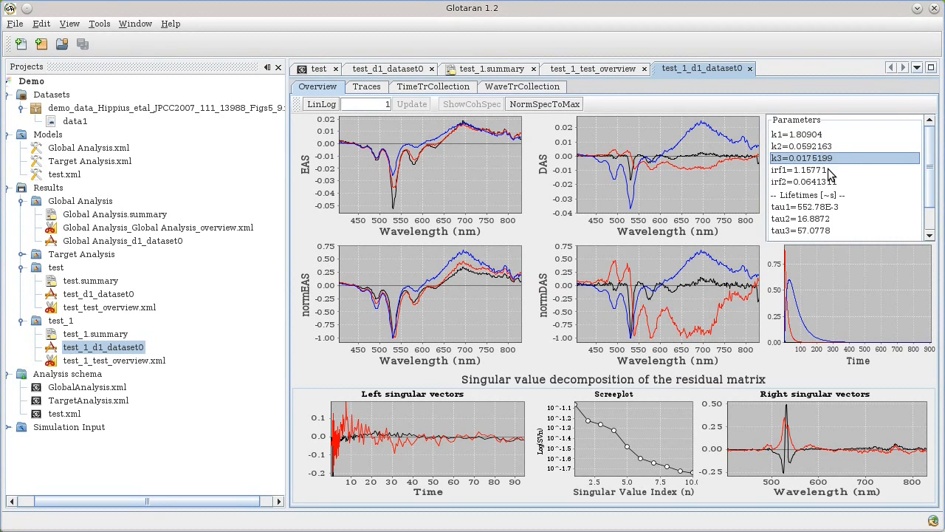
pyautogui.click(831, 170)
pyautogui.click(833, 182)
pyautogui.click(831, 171)
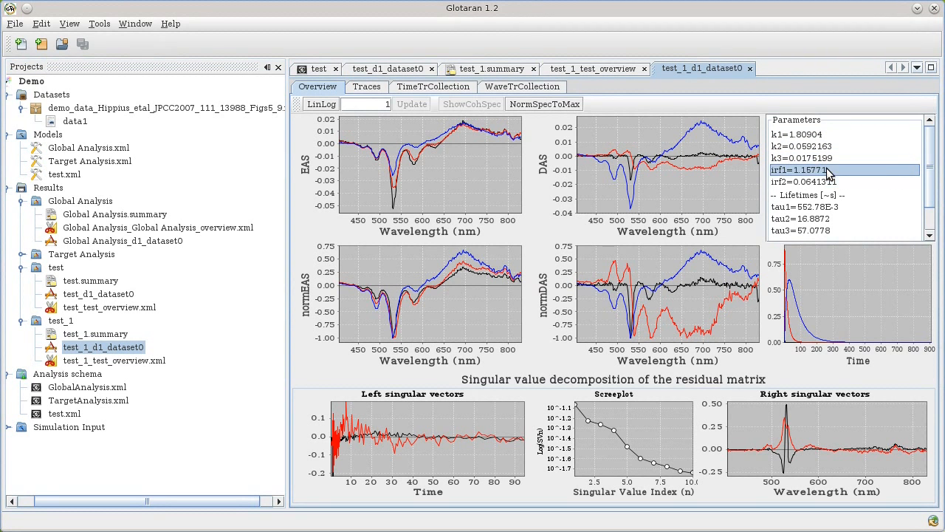
pyautogui.click(833, 183)
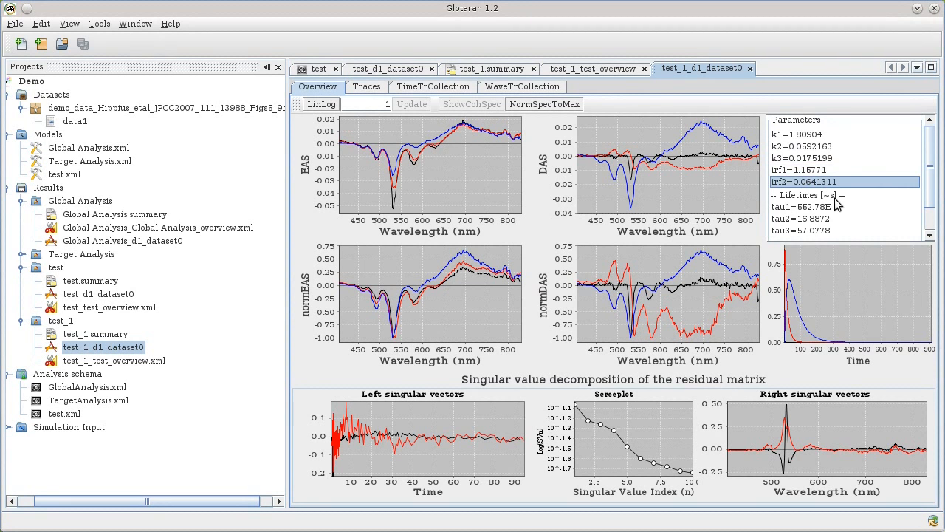
pyautogui.scroll(-1, 835, 196)
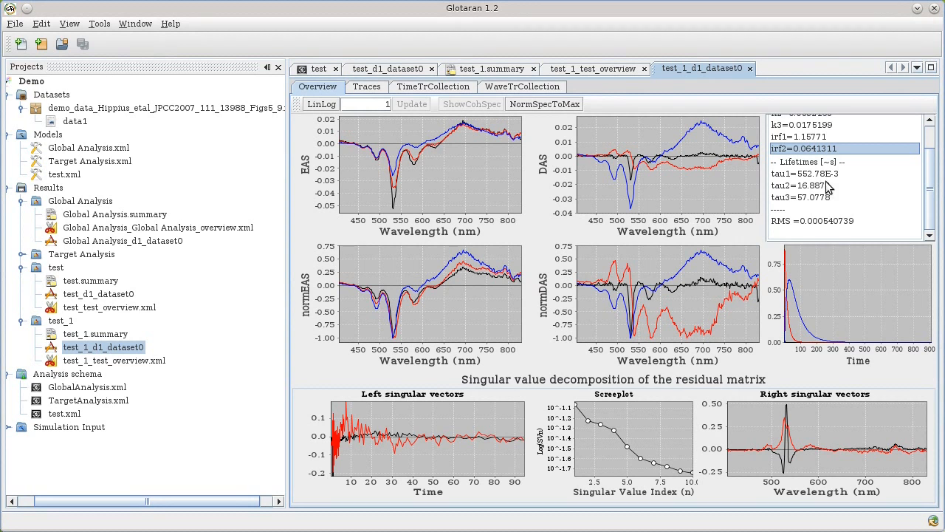
pyautogui.click(821, 221)
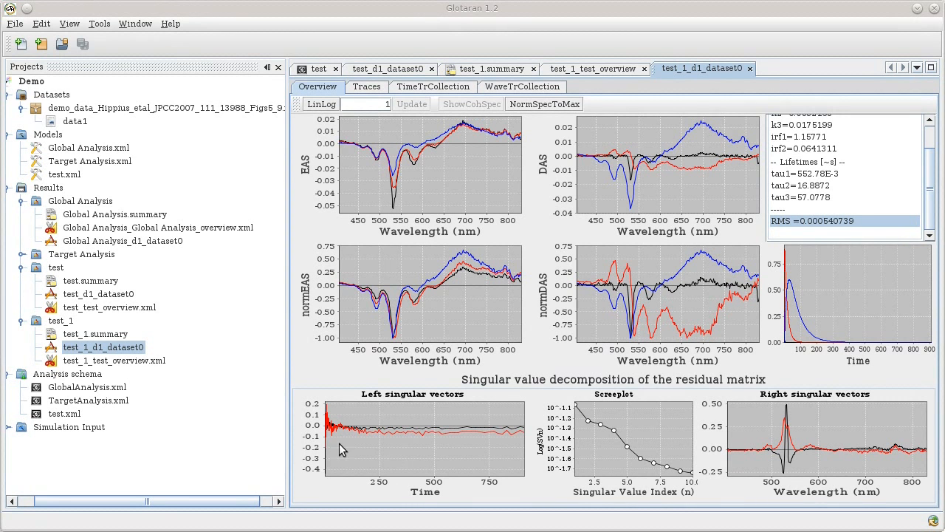
pyautogui.moveTo(326, 403); pyautogui.dragTo(368, 450)
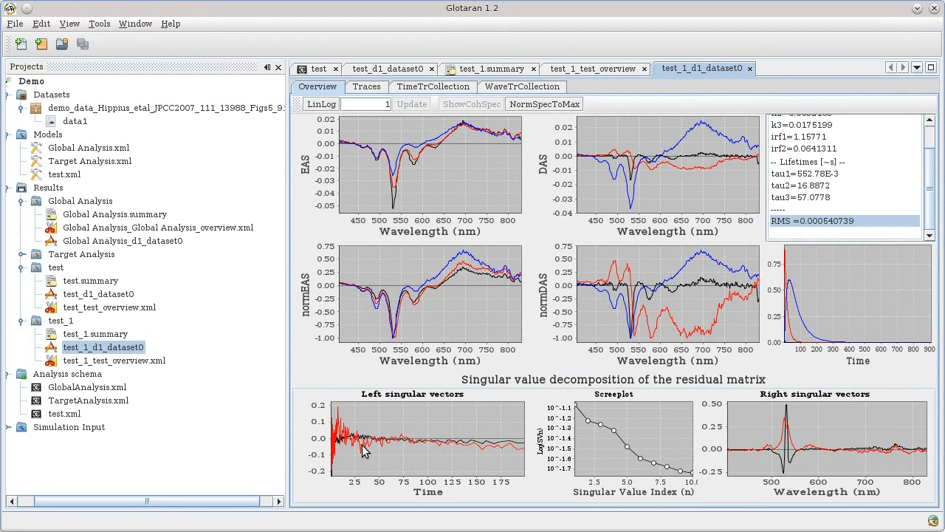
pyautogui.rightClick(369, 450)
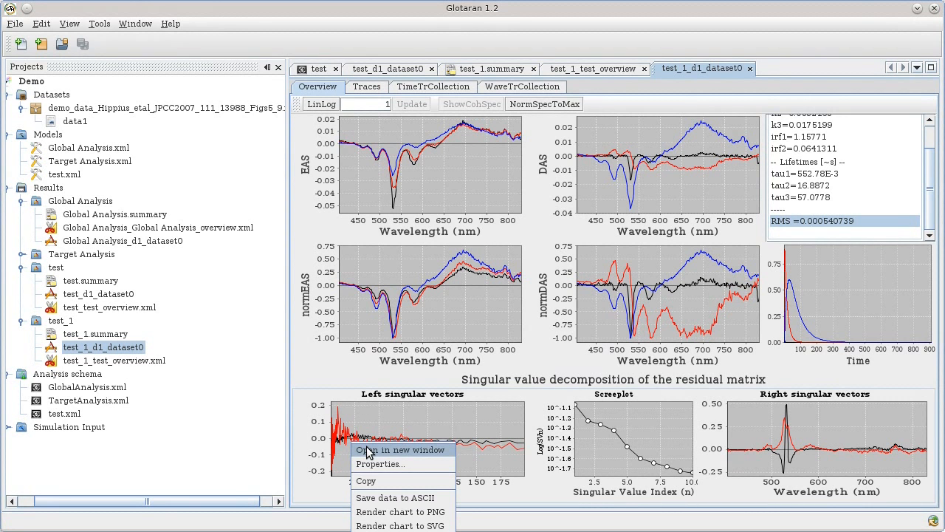
pyautogui.click(368, 450)
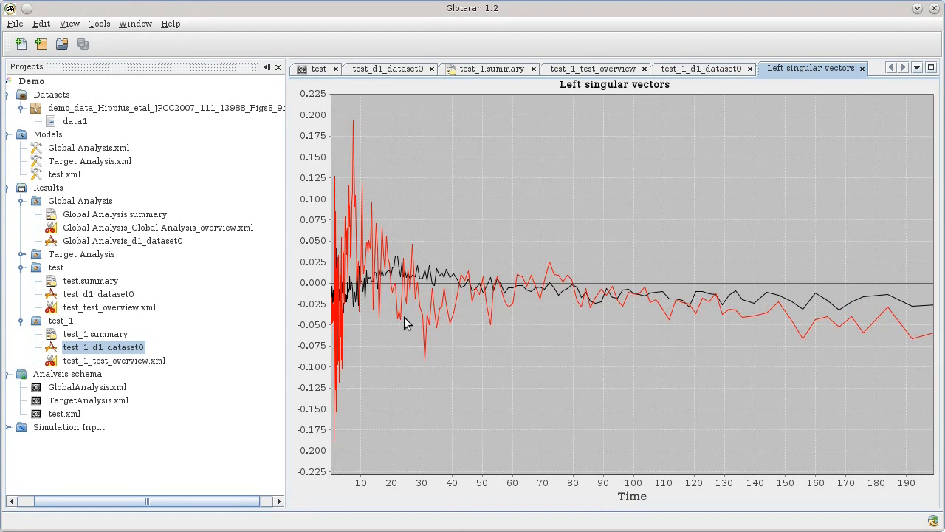
pyautogui.click(861, 68)
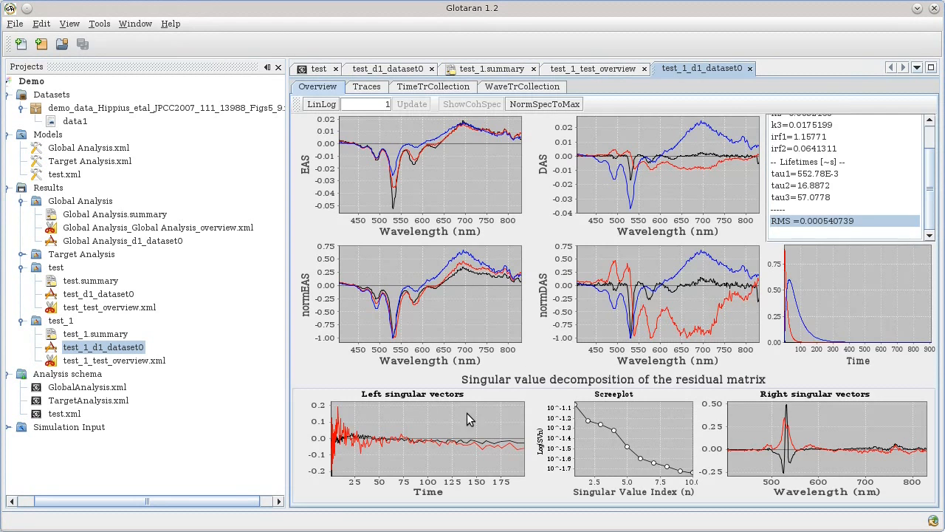
pyautogui.moveTo(461, 438); pyautogui.dragTo(401, 408)
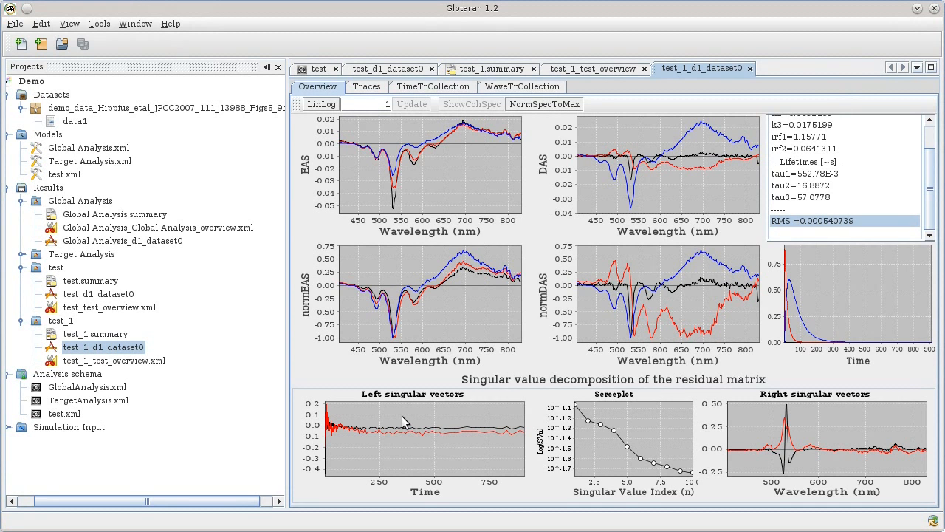
# Switch the time axes to LinLog and show the test_1_d1_dataset0 fitted traces.
pyautogui.click(322, 105)
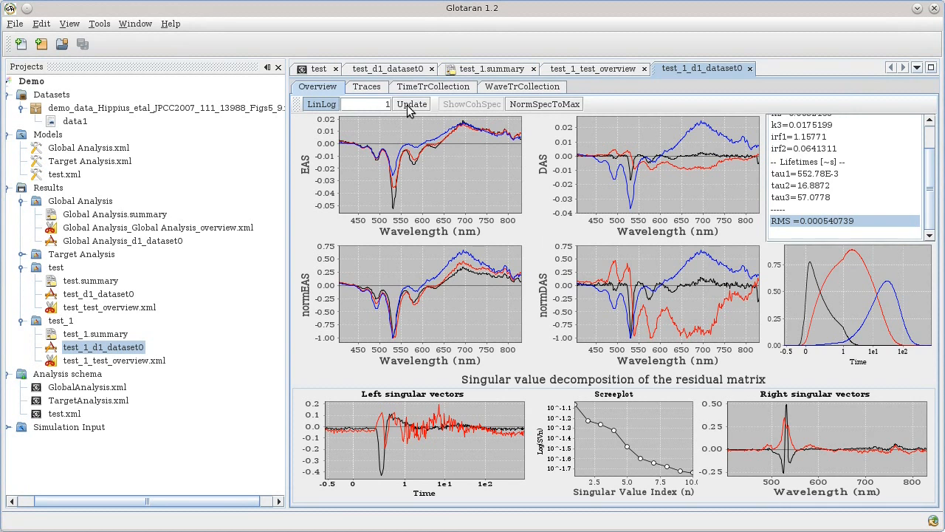
pyautogui.click(367, 87)
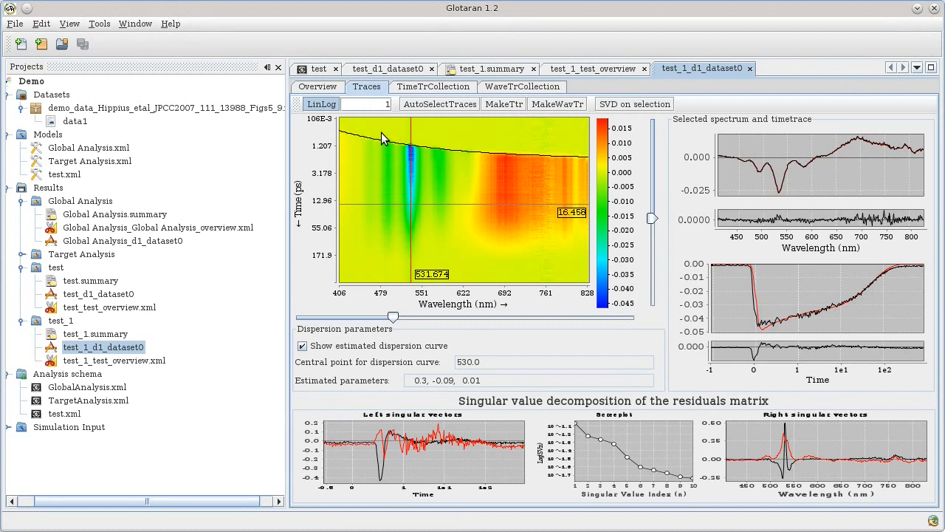
pyautogui.click(323, 104)
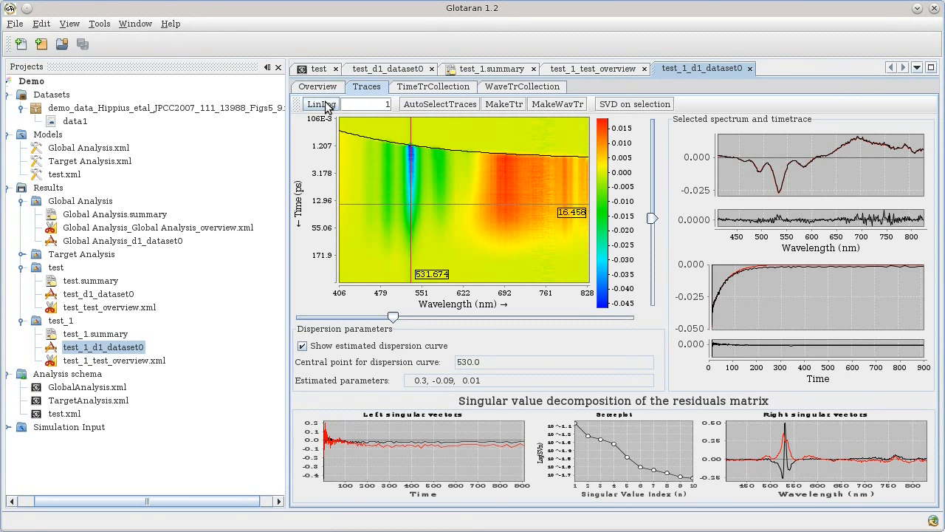
pyautogui.click(327, 105)
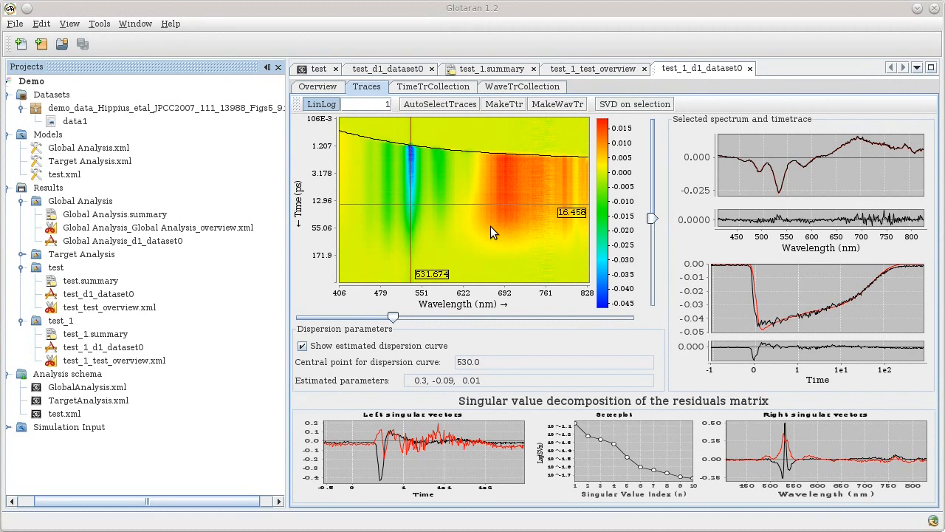
# Drop test_1_d1_dataset0 onto the test model, updating its kinetic, IRF and dispersion location parameters.
pyautogui.moveTo(86, 347); pyautogui.dragTo(61, 176)
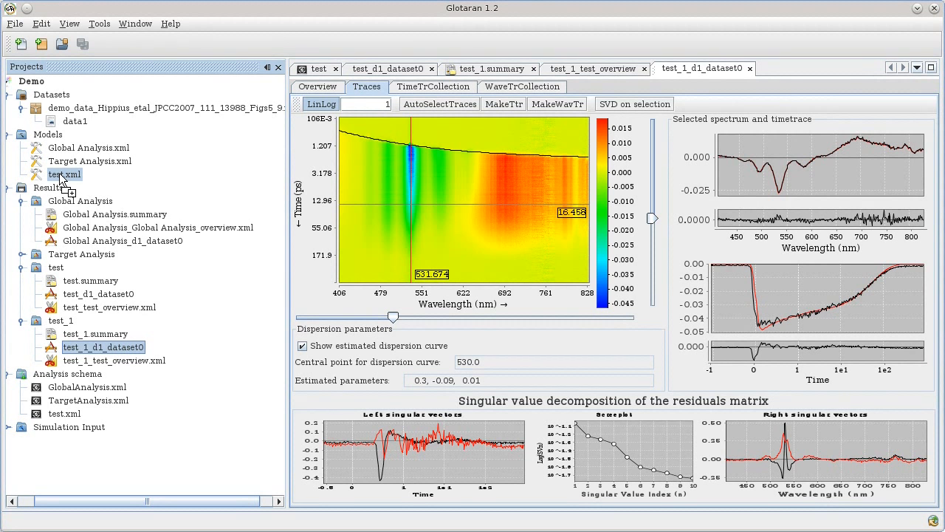
pyautogui.moveTo(60, 176); pyautogui.dragTo(61, 177)
pyautogui.moveTo(59, 178); pyautogui.dragTo(61, 177)
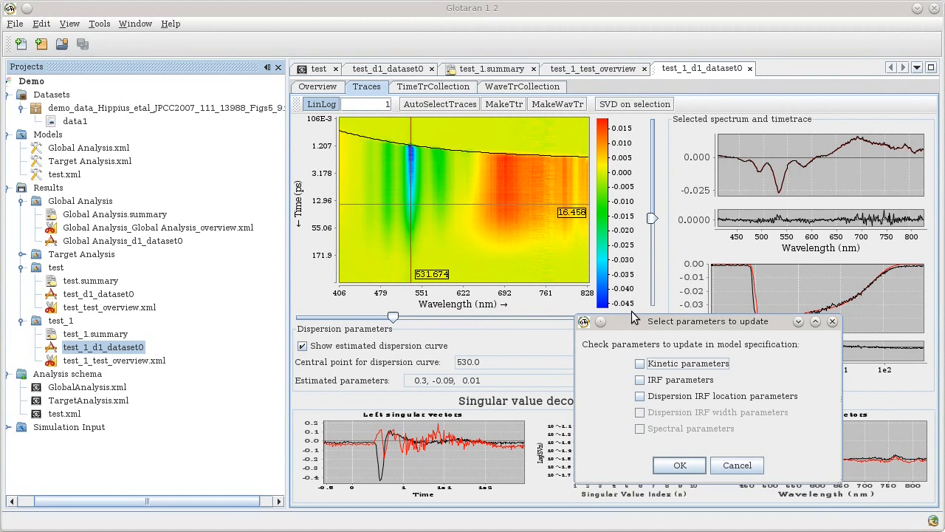
pyautogui.click(692, 363)
pyautogui.click(692, 380)
pyautogui.click(693, 397)
pyautogui.click(679, 465)
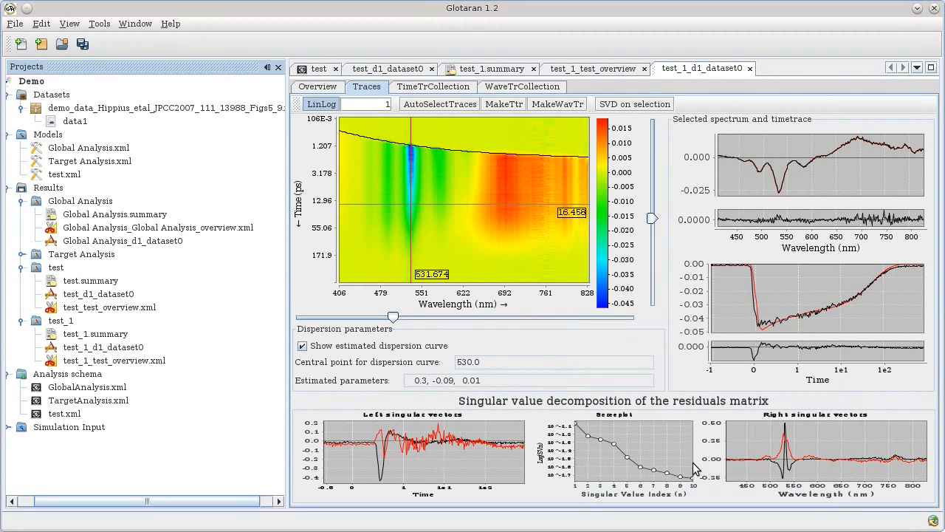